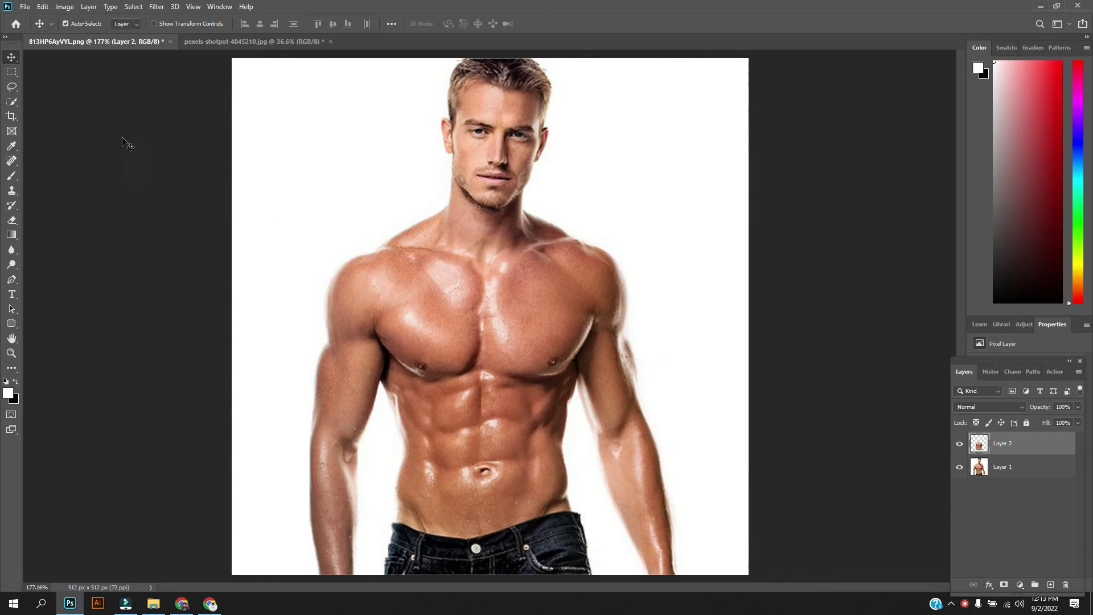
- Trace a freehand Lasso selection around the muscular chest and abs down to the waist
click(13, 86)
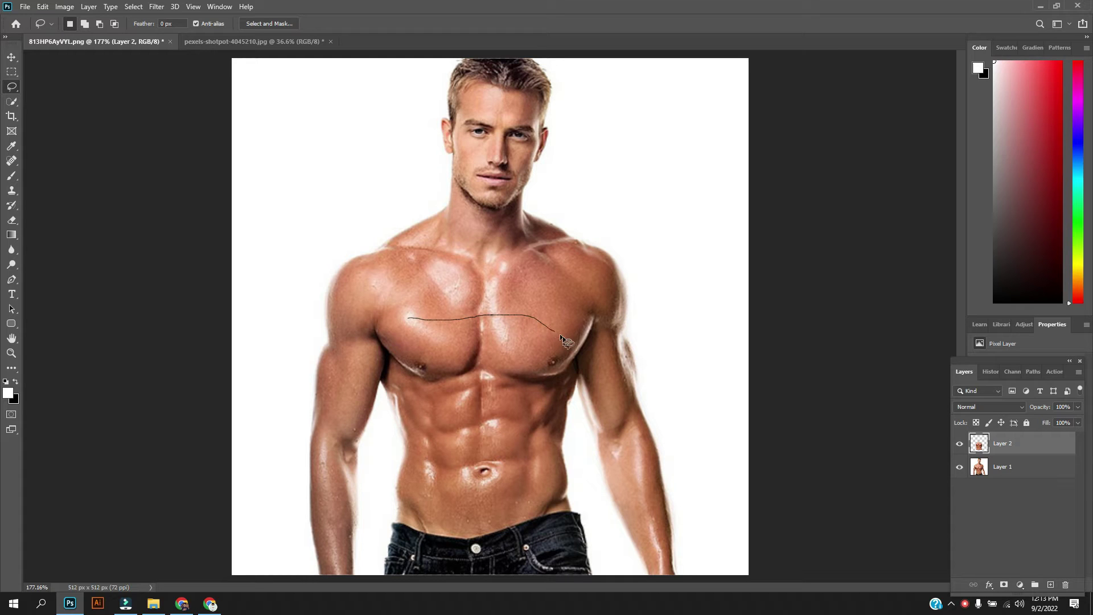
drag(571, 358, 573, 380)
drag(564, 441, 567, 483)
drag(475, 515, 418, 510)
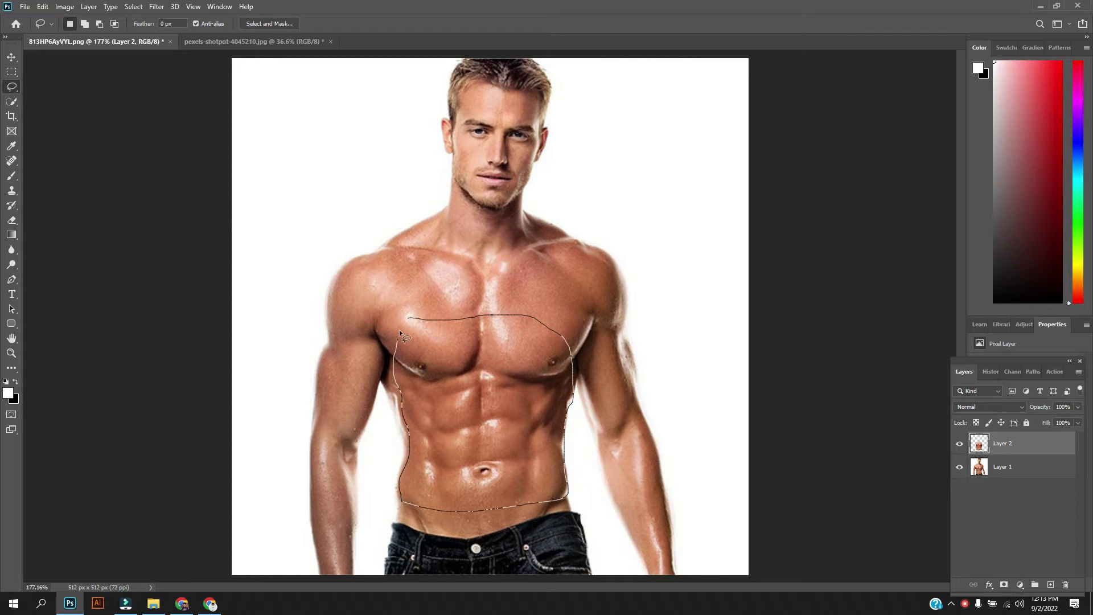
drag(399, 333, 409, 318)
- Copy the selected torso onto a new Layer 3 and hide Layer 1
key(ctrl+j)
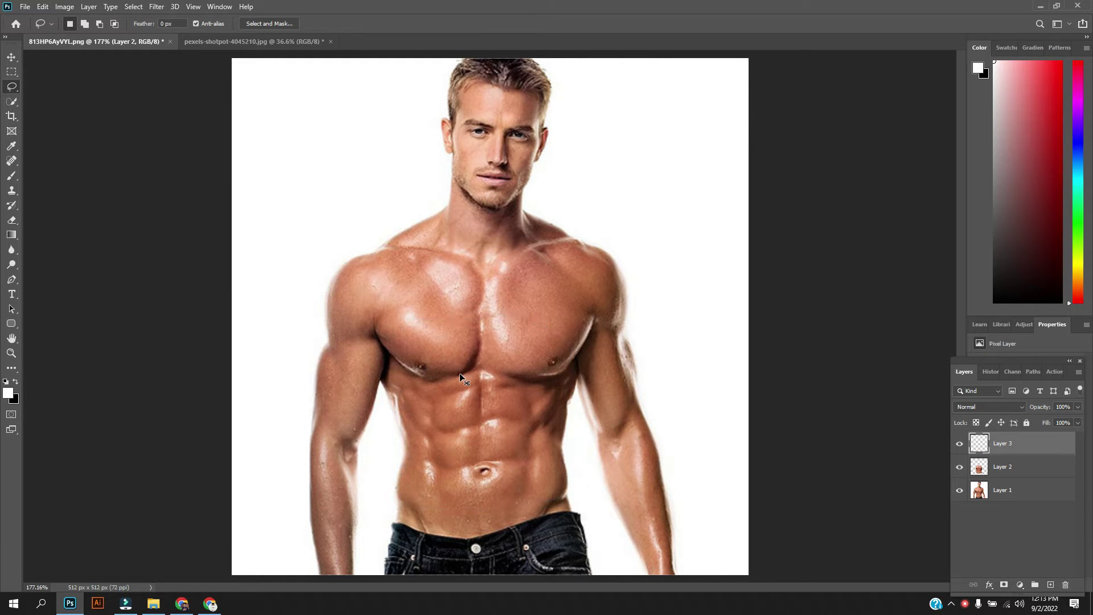
click(1031, 468)
click(958, 467)
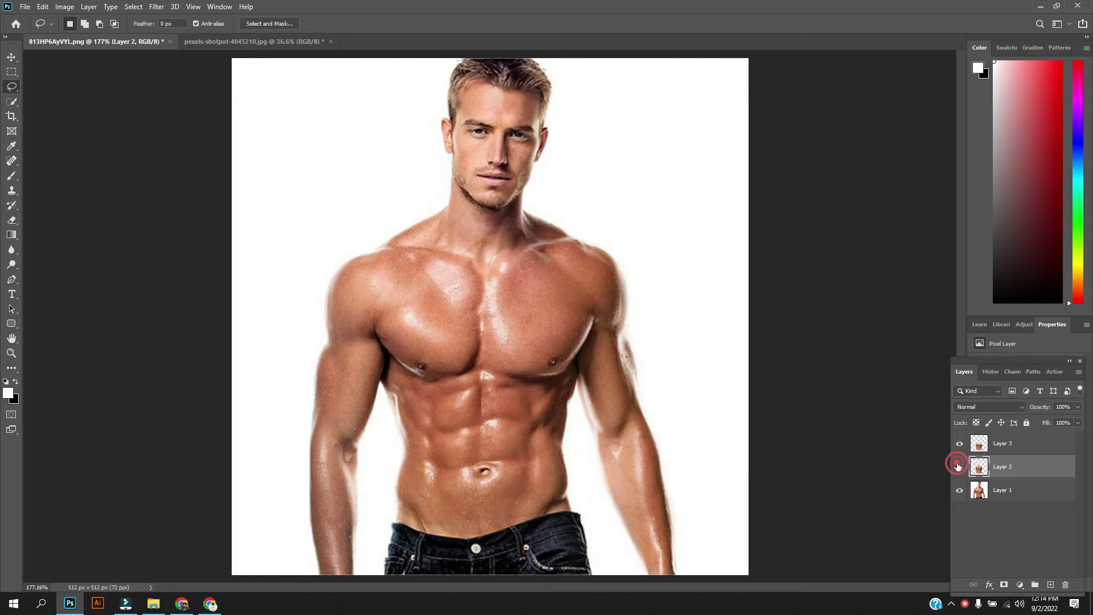
click(958, 467)
click(960, 490)
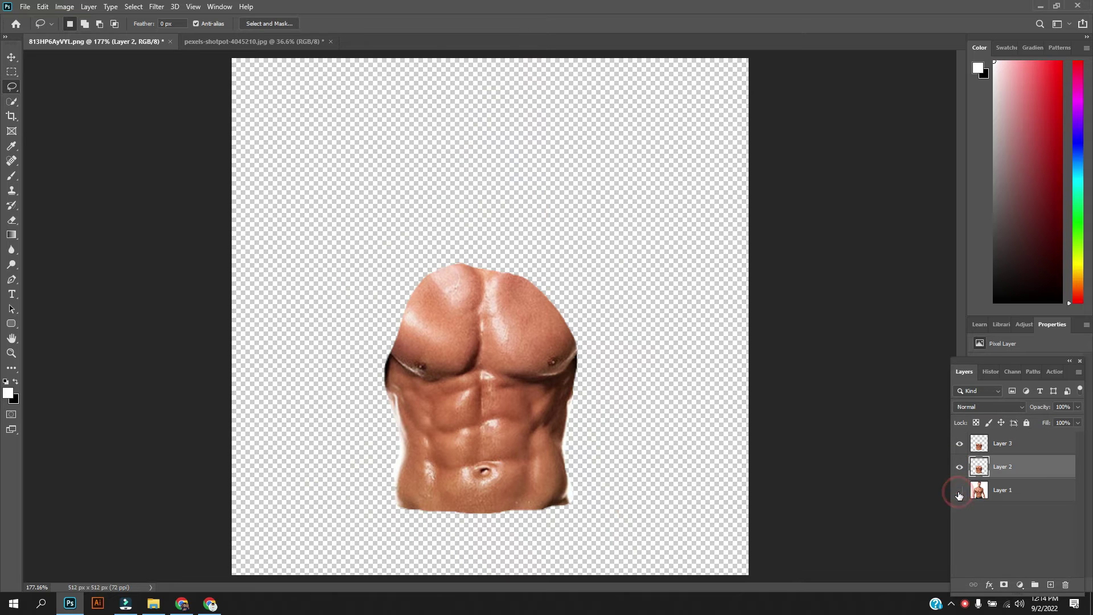
- Hide Layer 2 and carry Layer 3 over to the thin man's photo tab
click(960, 467)
click(960, 467)
click(960, 467)
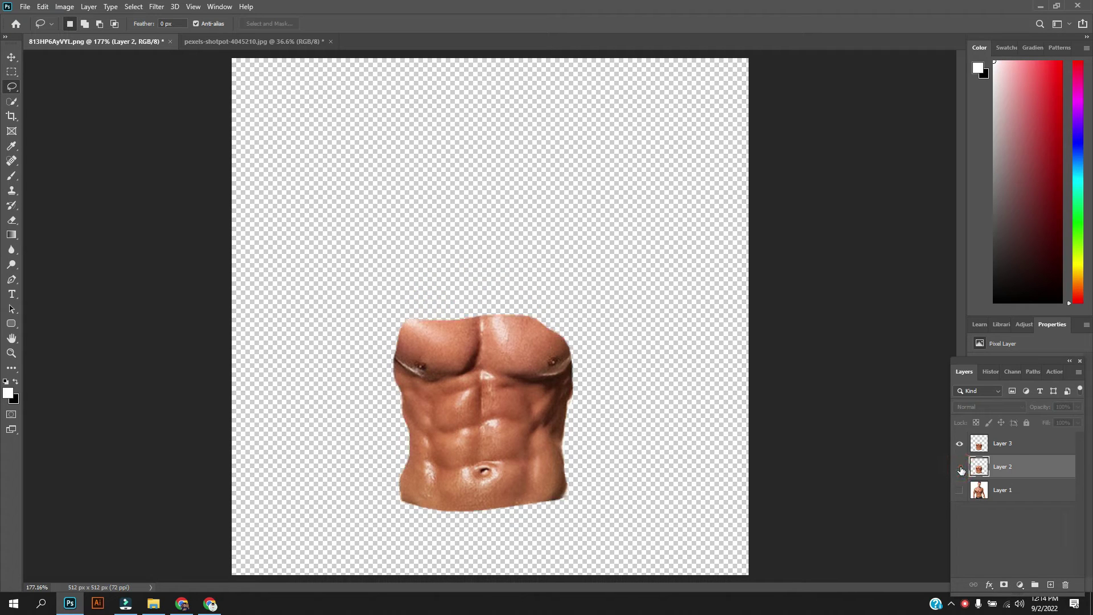
click(1016, 447)
drag(1016, 448, 254, 50)
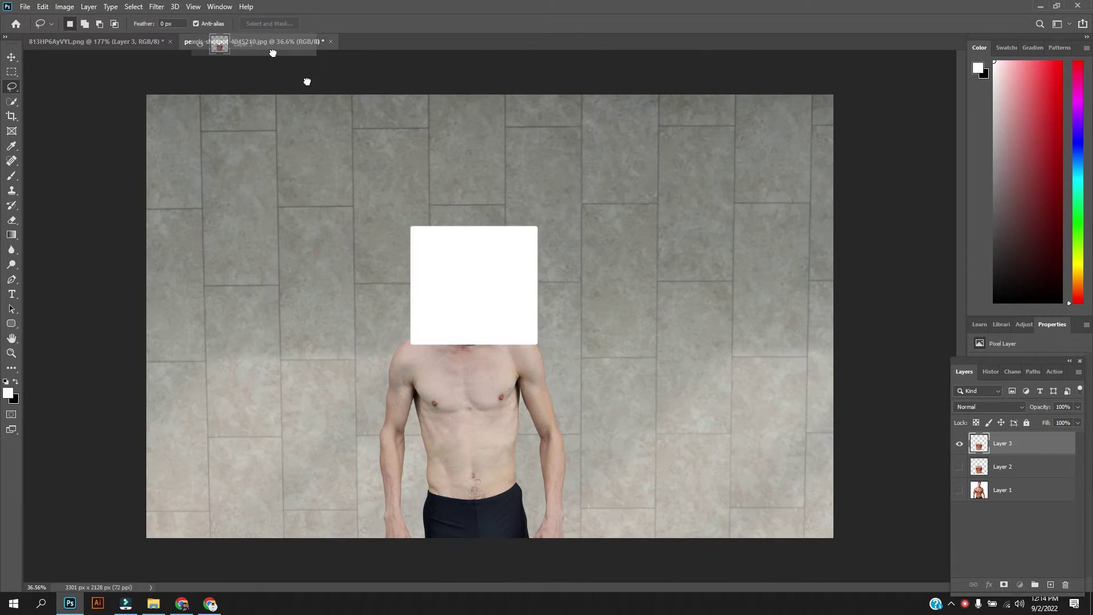
- Drop the abs copy into the thin man's photo and move it onto his upper torso
mouse_move(254, 49)
mouse_down()
mouse_move(447, 460)
mouse_move(474, 466)
mouse_up()
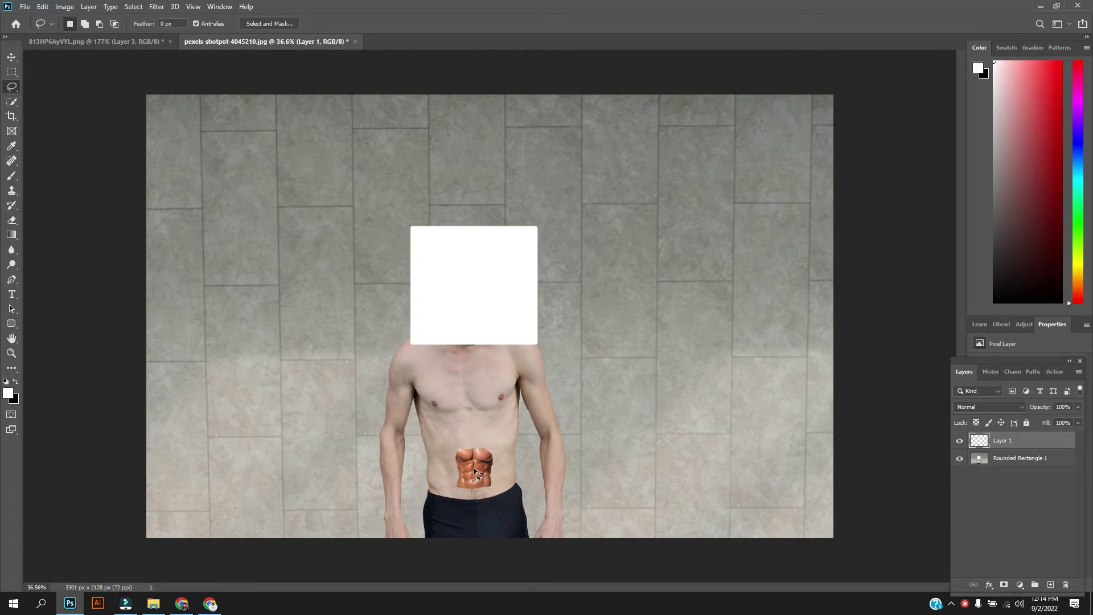
click(11, 57)
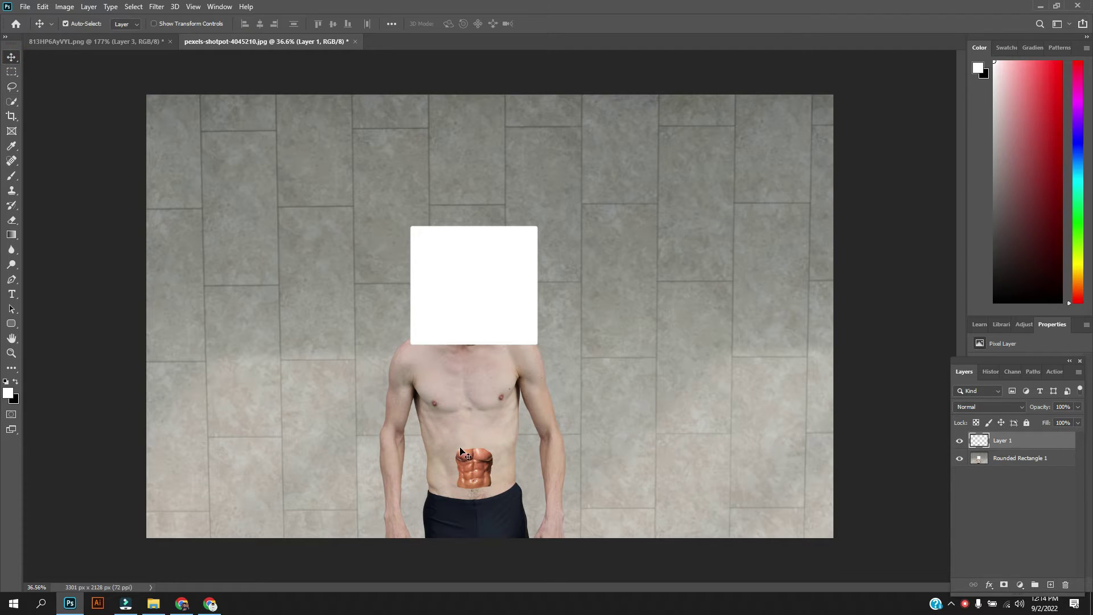
drag(474, 476, 472, 436)
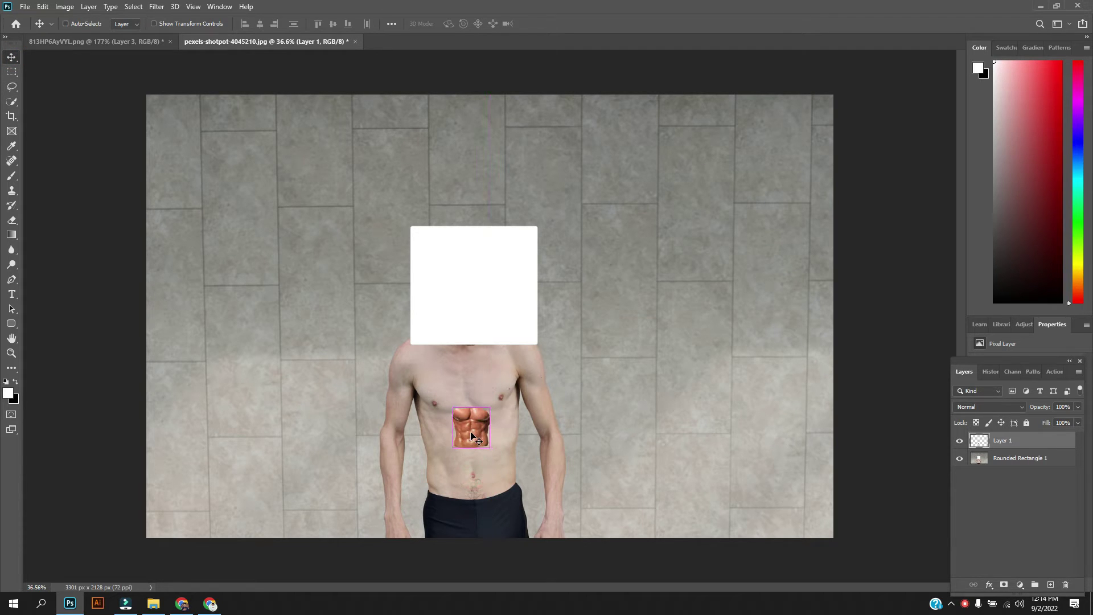
- Free-transform the abs: enlarge, narrow, tilt slightly and stretch down to the waistband
key(ctrl+t)
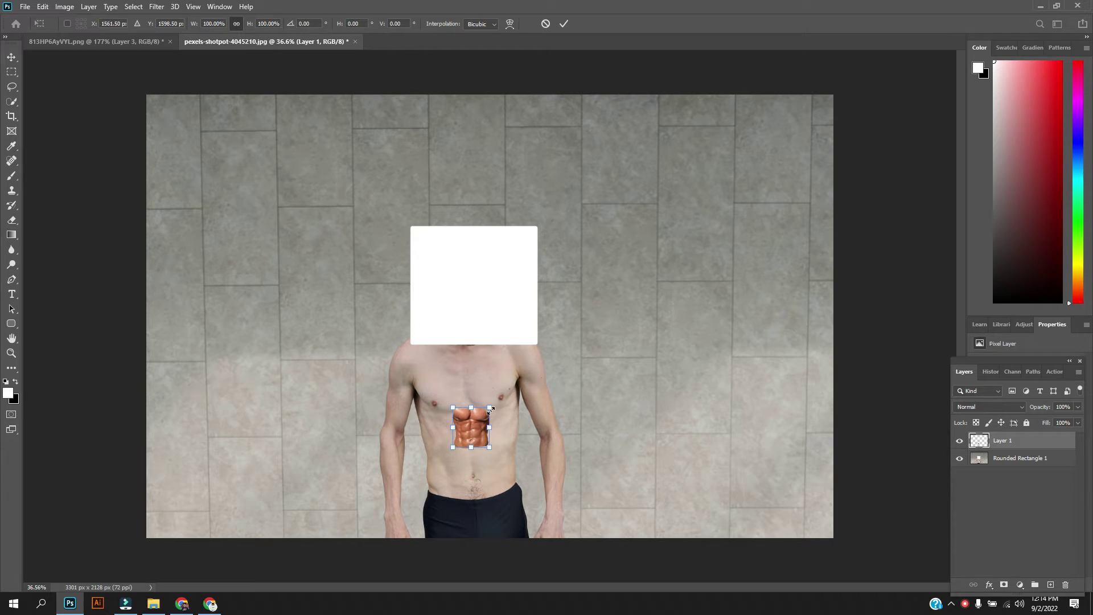
mouse_move(489, 407)
mouse_down()
mouse_move(562, 302)
mouse_move(488, 442)
mouse_up()
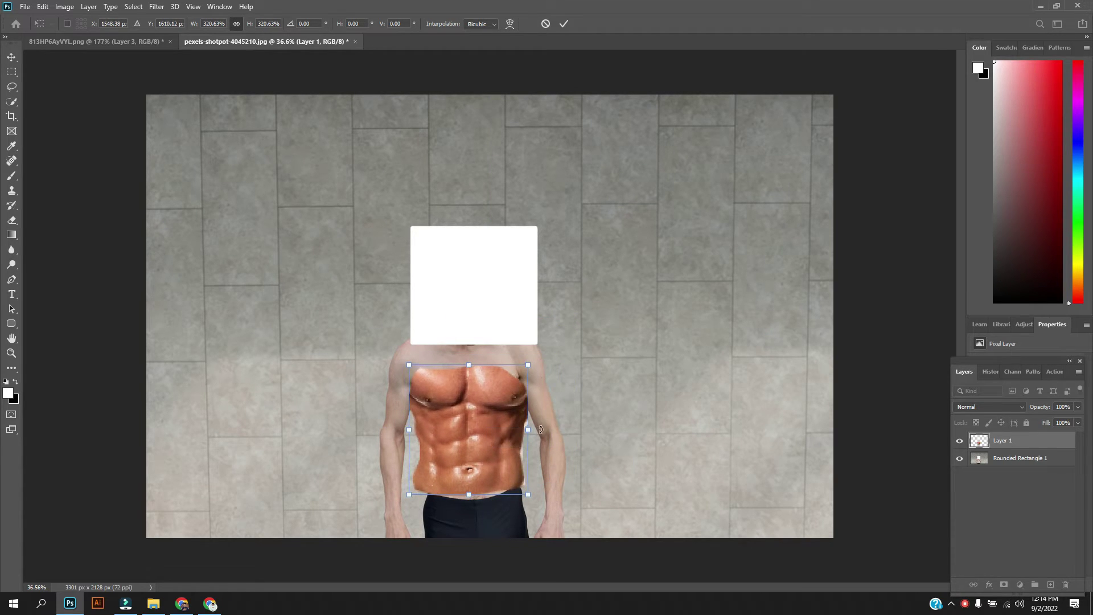
drag(525, 431, 472, 453)
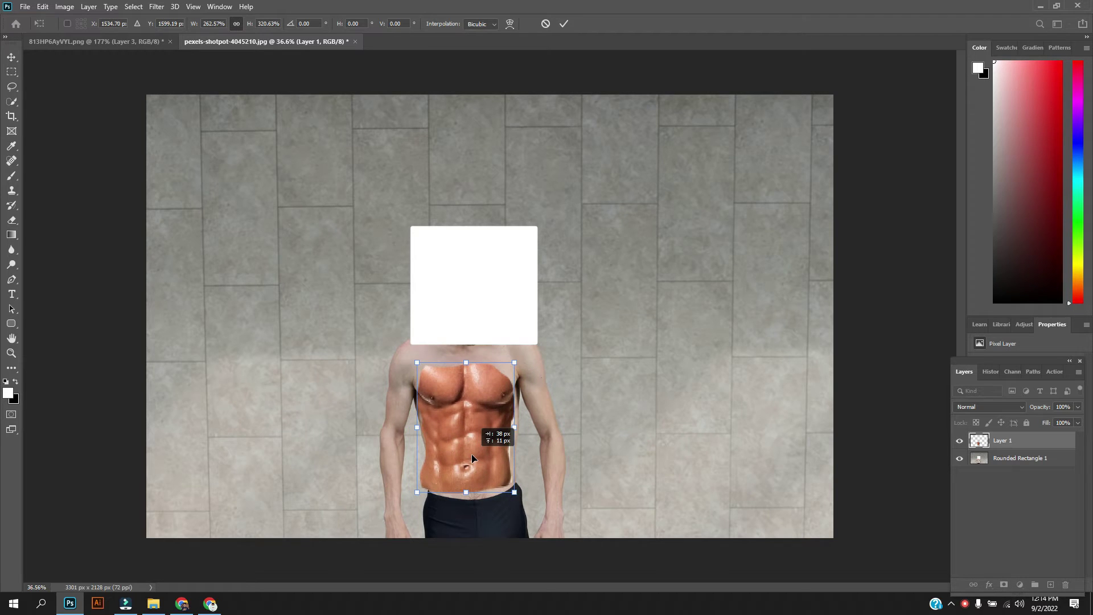
drag(533, 356, 527, 354)
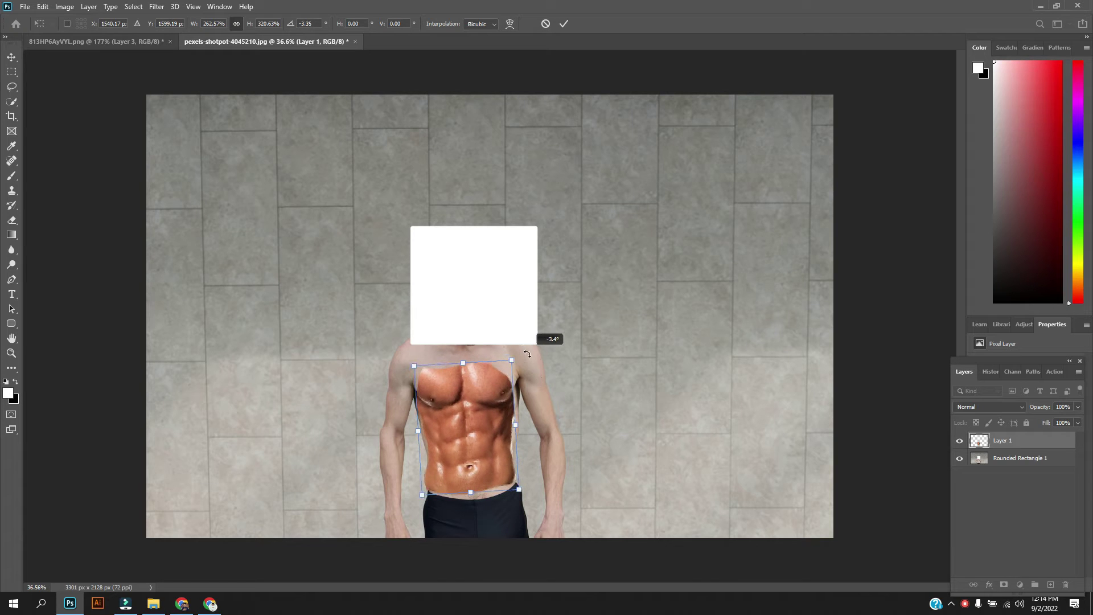
drag(470, 493, 471, 499)
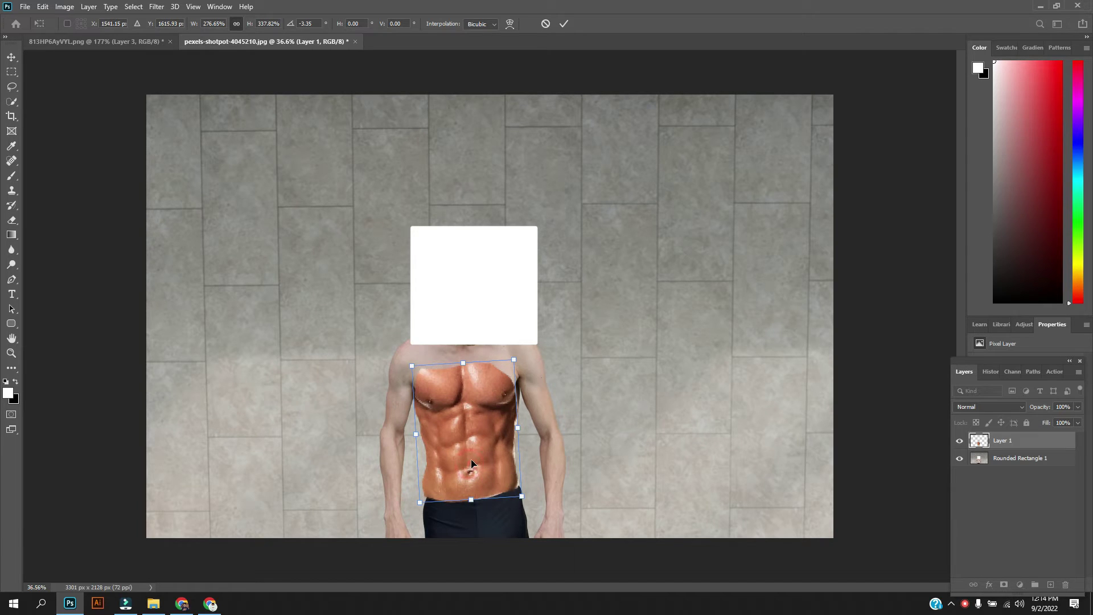
drag(469, 467, 472, 463)
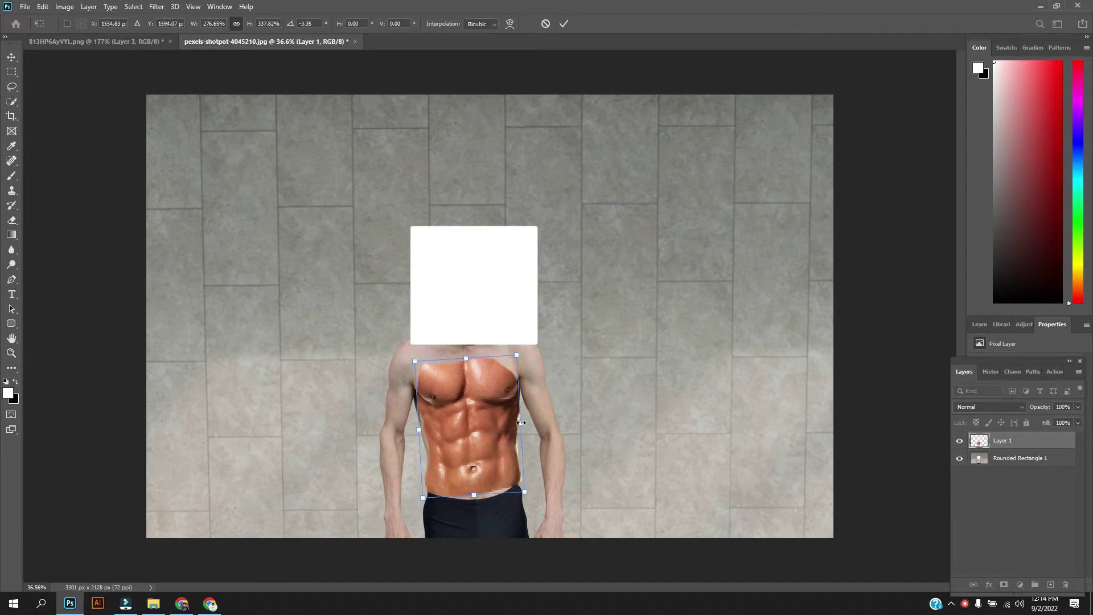
drag(520, 424, 515, 422)
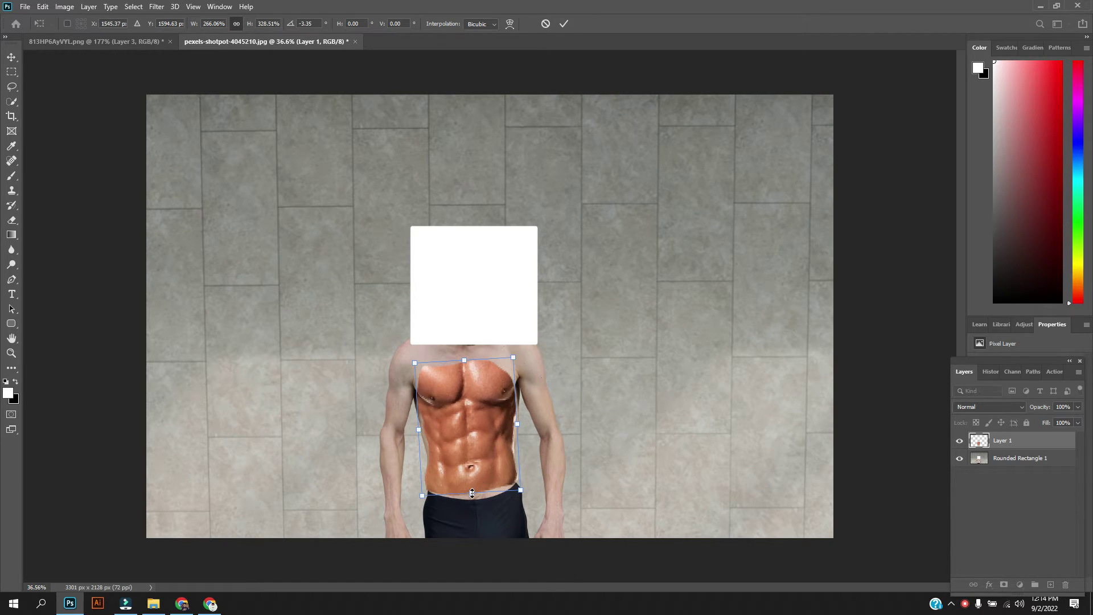
drag(472, 493, 473, 497)
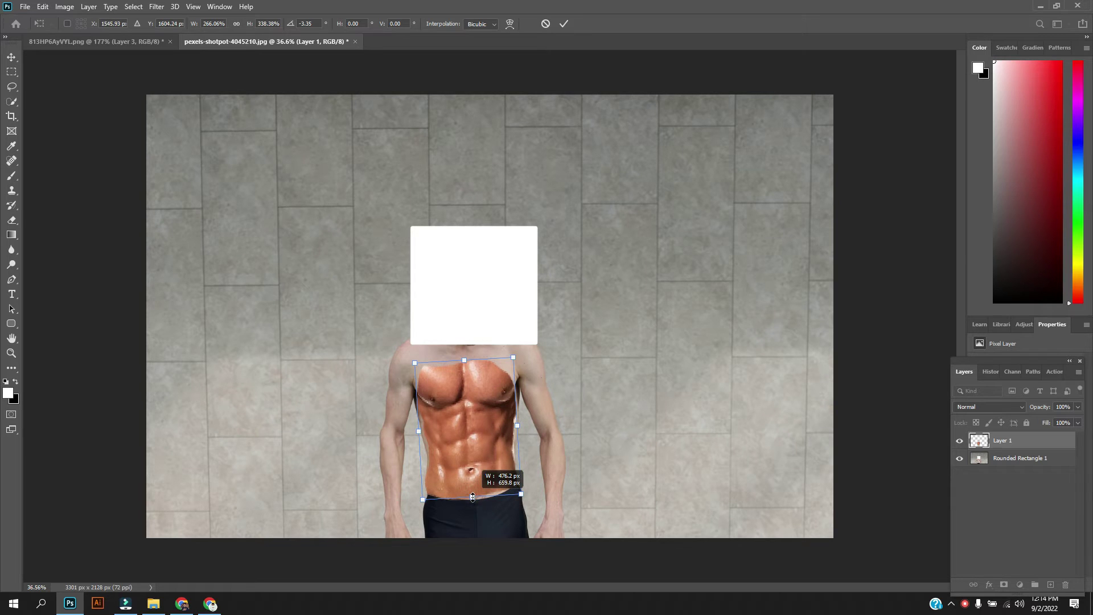
drag(473, 497, 472, 495)
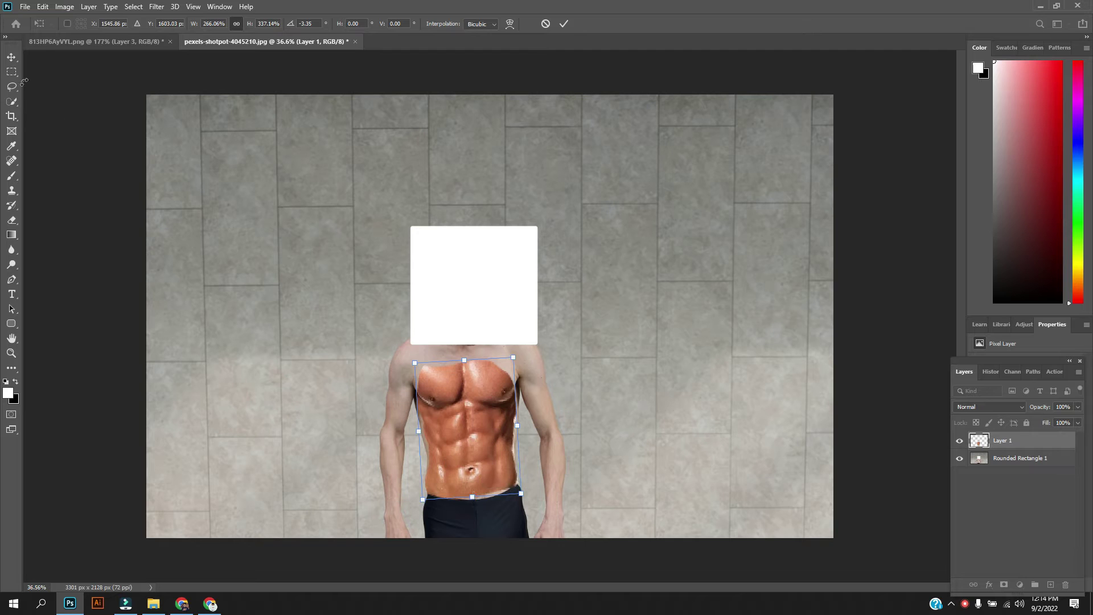
click(11, 57)
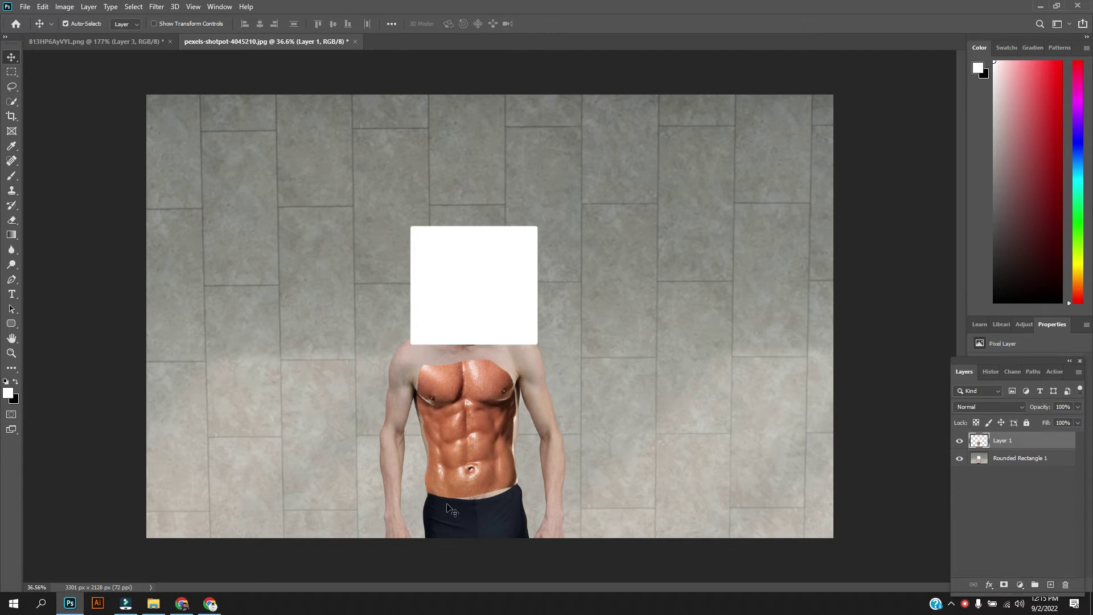
- Erase the abs' left, lower-right and right edges, then undo the last strokes
click(11, 220)
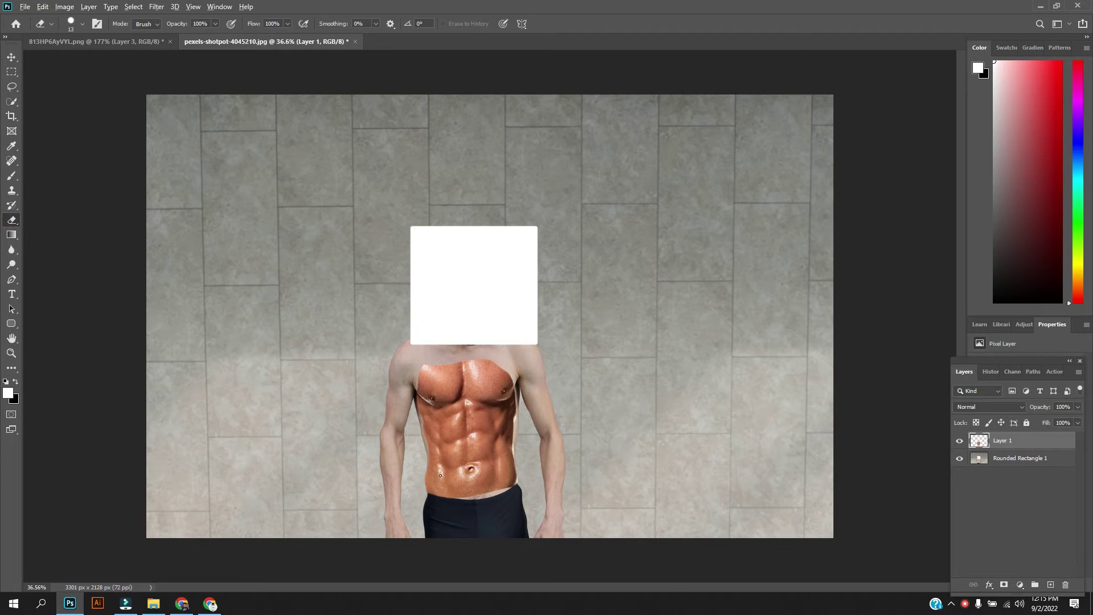
scroll(438, 444, up, 5)
scroll(432, 488, up, 2)
scroll(424, 455, down, 1)
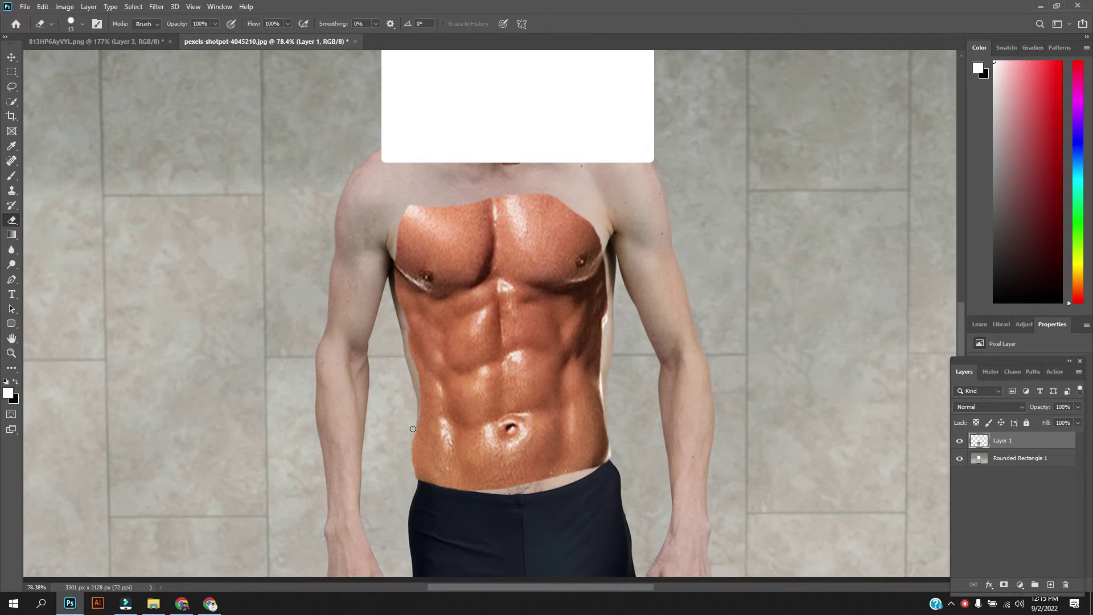
mouse_move(417, 431)
mouse_down()
mouse_move(416, 482)
mouse_move(490, 493)
mouse_move(446, 486)
mouse_move(412, 437)
mouse_up()
drag(607, 457, 598, 473)
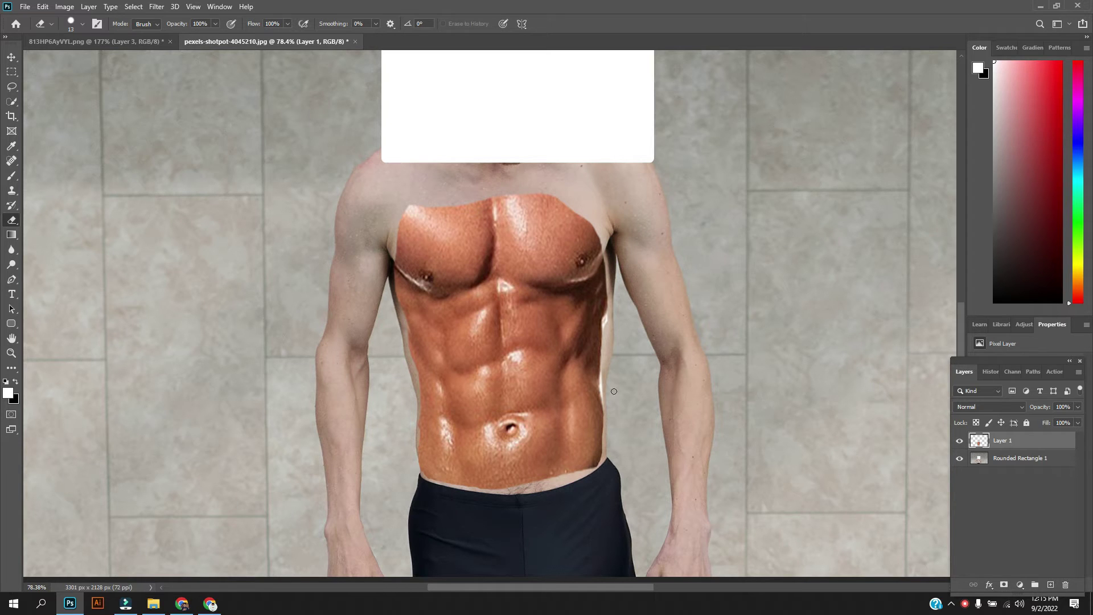
drag(603, 345, 604, 466)
key(ctrl+z)
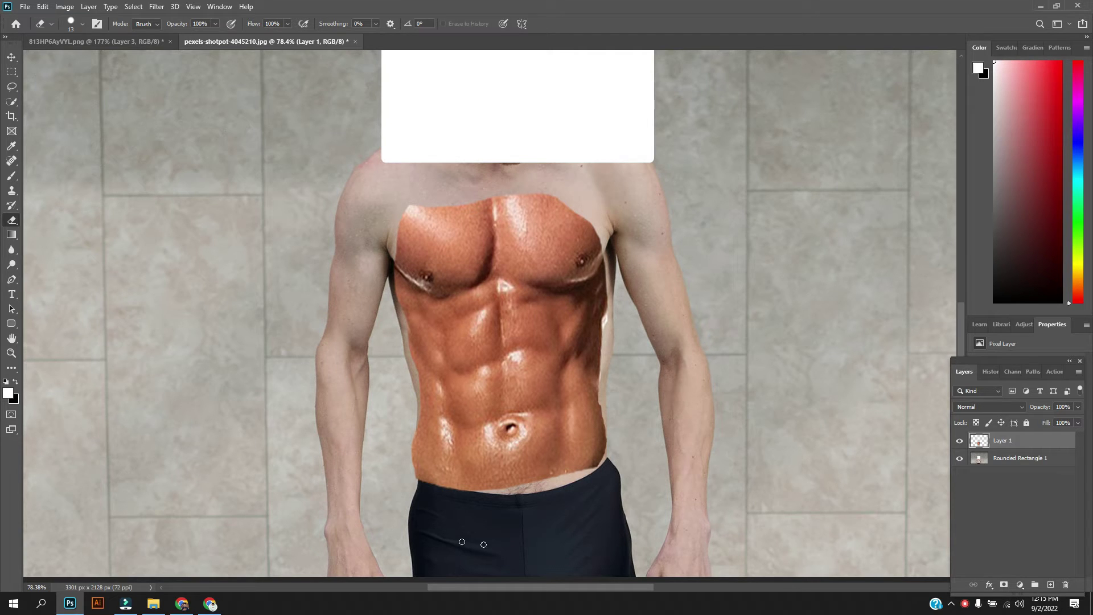
- Erase the abs' lower-left edge, lower-right corner and top-left corner
mouse_move(419, 483)
mouse_down()
mouse_move(415, 429)
mouse_move(416, 458)
mouse_move(508, 493)
mouse_up()
drag(605, 462, 587, 476)
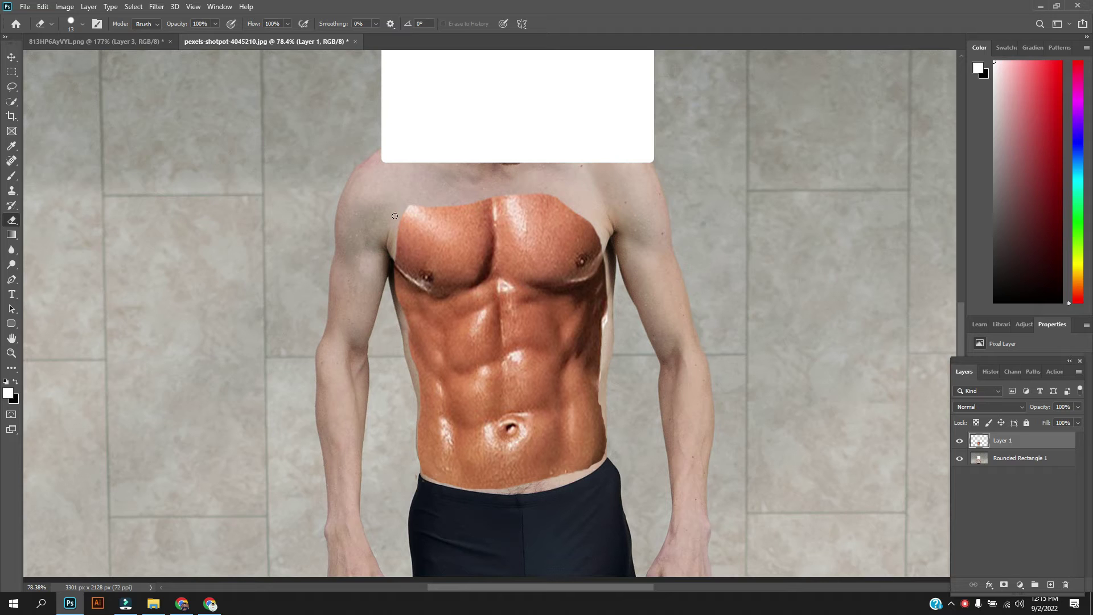
drag(397, 212, 418, 205)
- Quick-select the tanned abs area on the man's torso
click(11, 57)
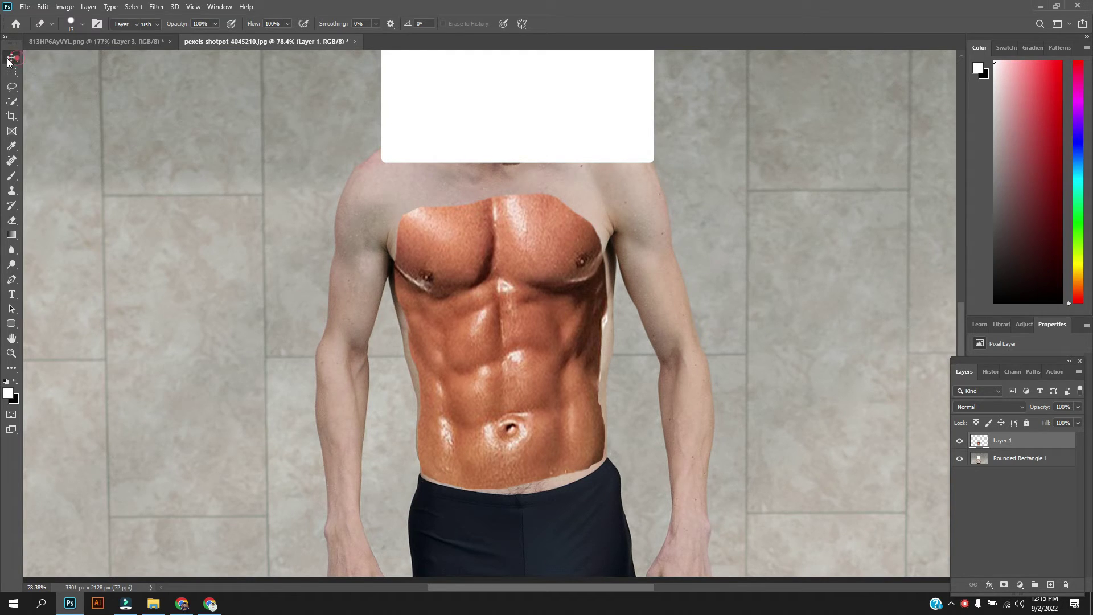
click(12, 101)
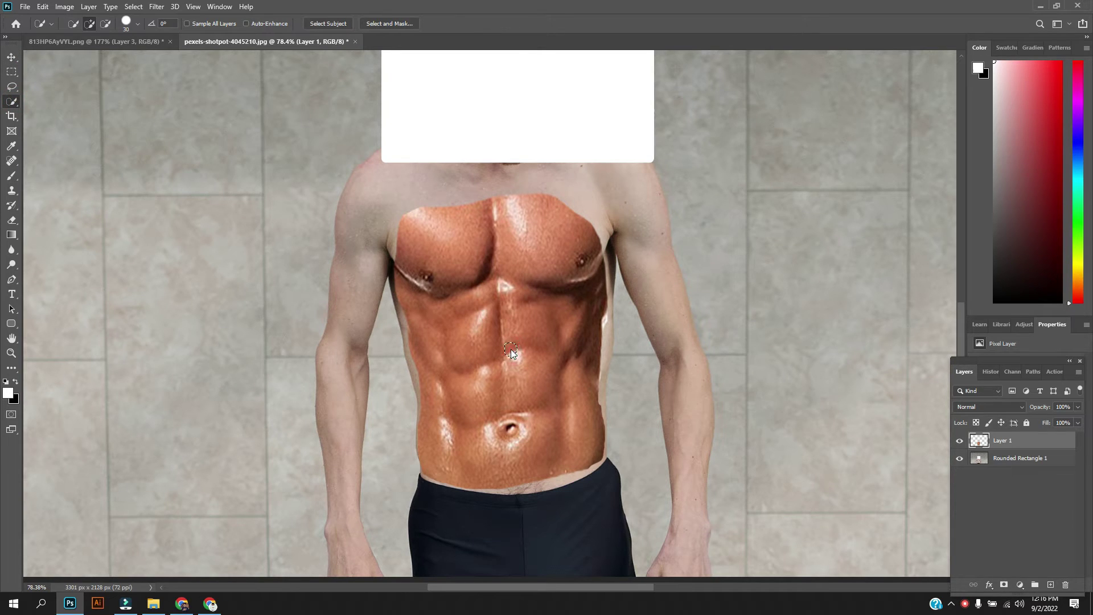
drag(509, 274, 509, 308)
drag(532, 361, 556, 359)
- Apply Match Color with the torso photo as source and Rounded Rectangle 1 as layer
click(63, 11)
mouse_move(82, 36)
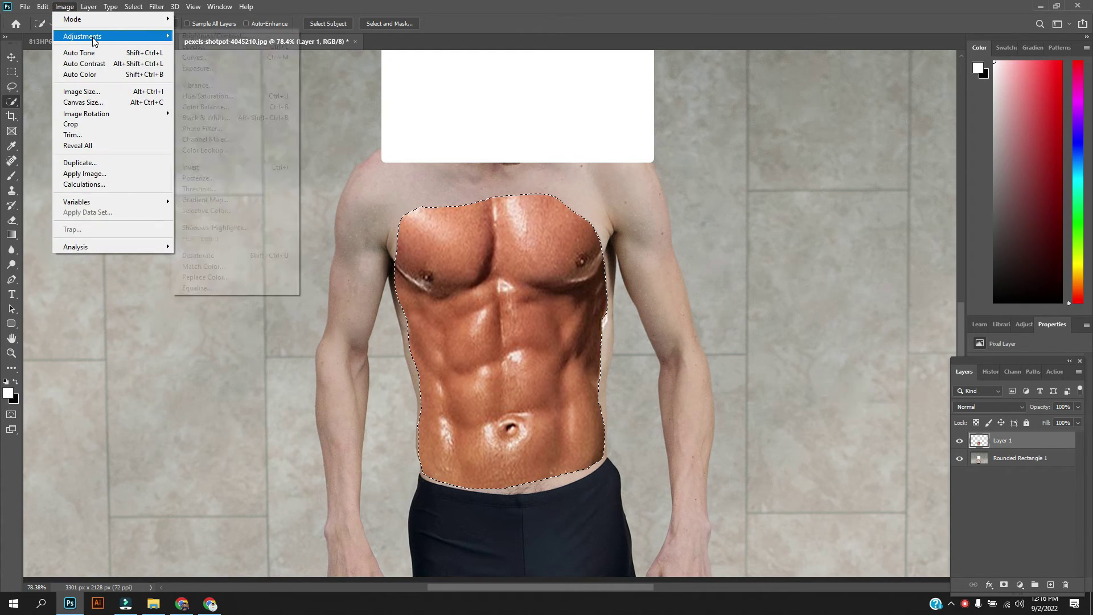
click(239, 270)
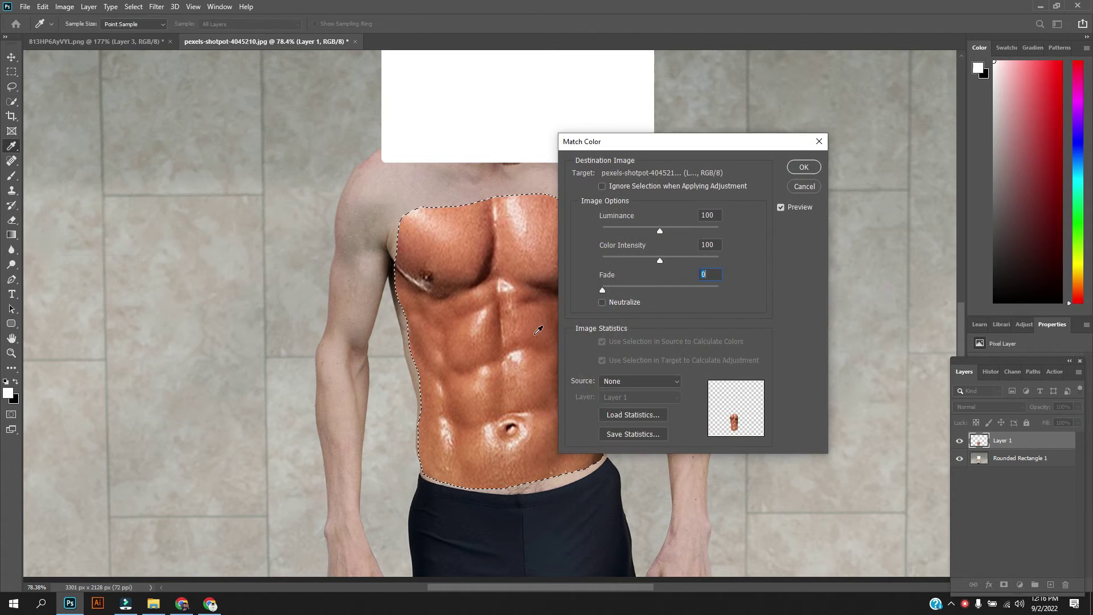
click(666, 381)
click(661, 410)
click(660, 397)
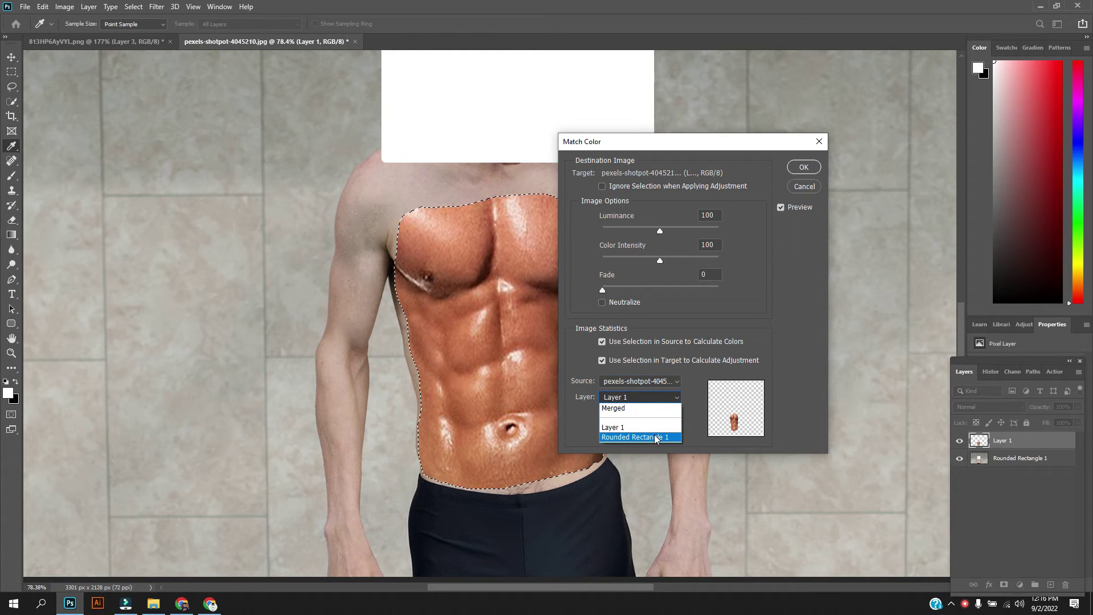
click(656, 437)
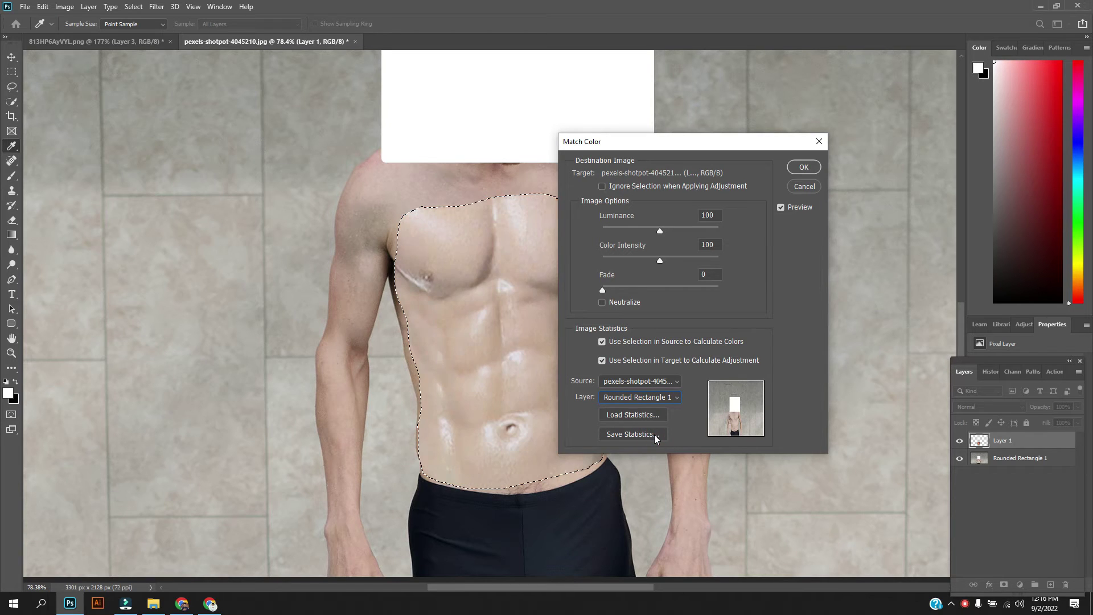
click(803, 169)
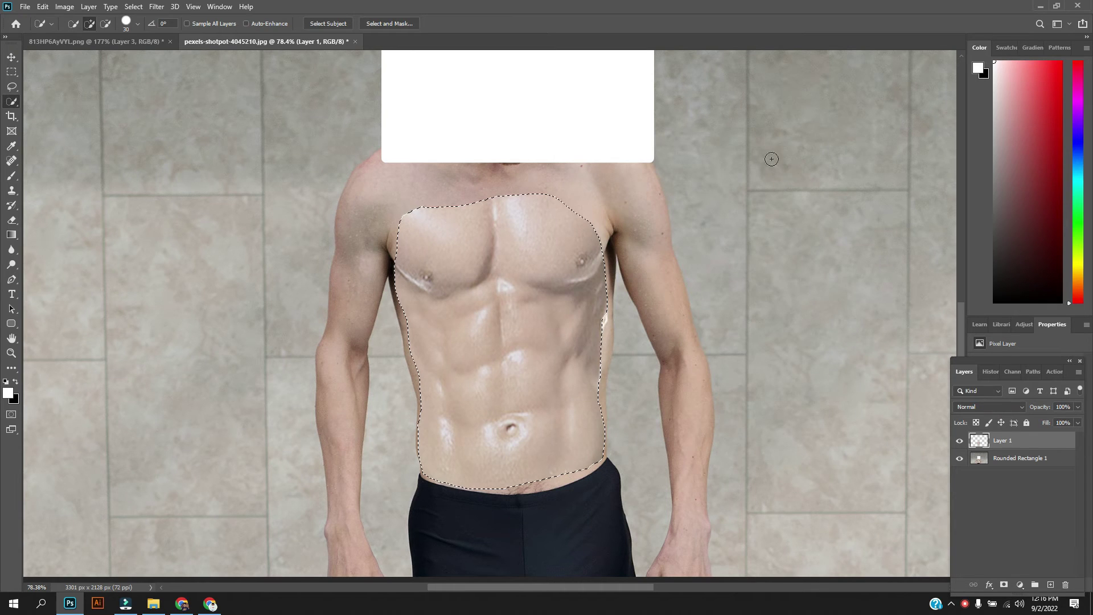
- Contract the abs selection by 10 pixels and duplicate the Rounded Rectangle 1 layer
click(156, 8)
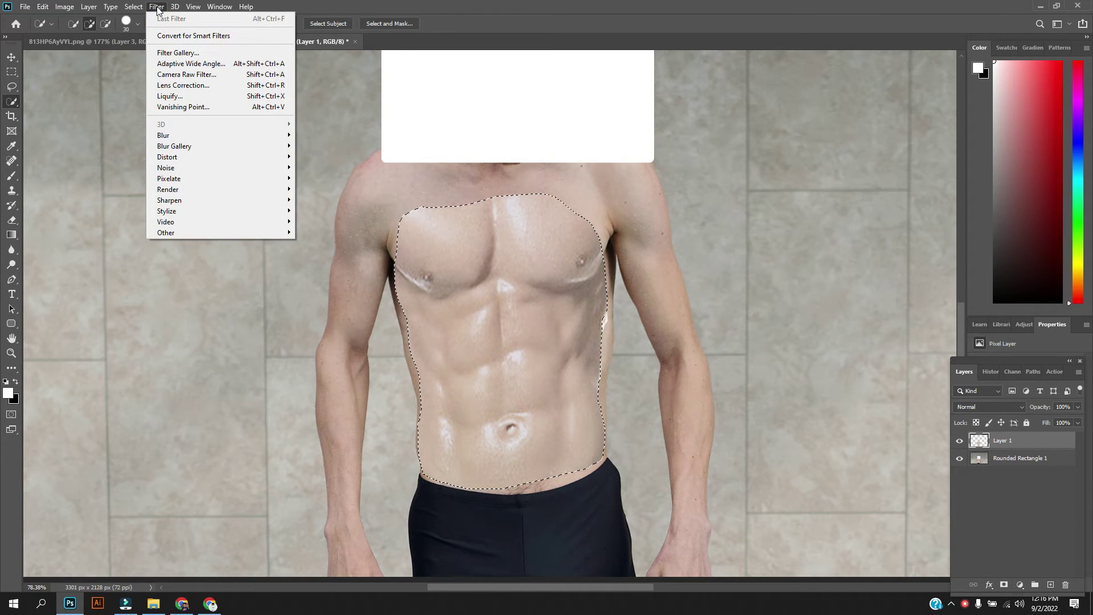
click(177, 167)
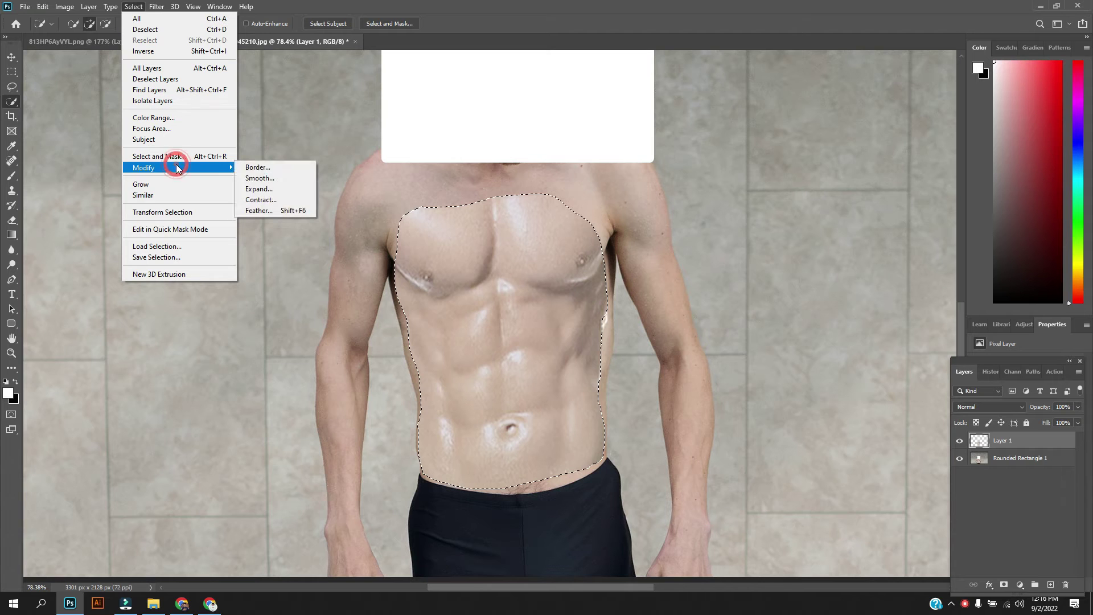
click(268, 200)
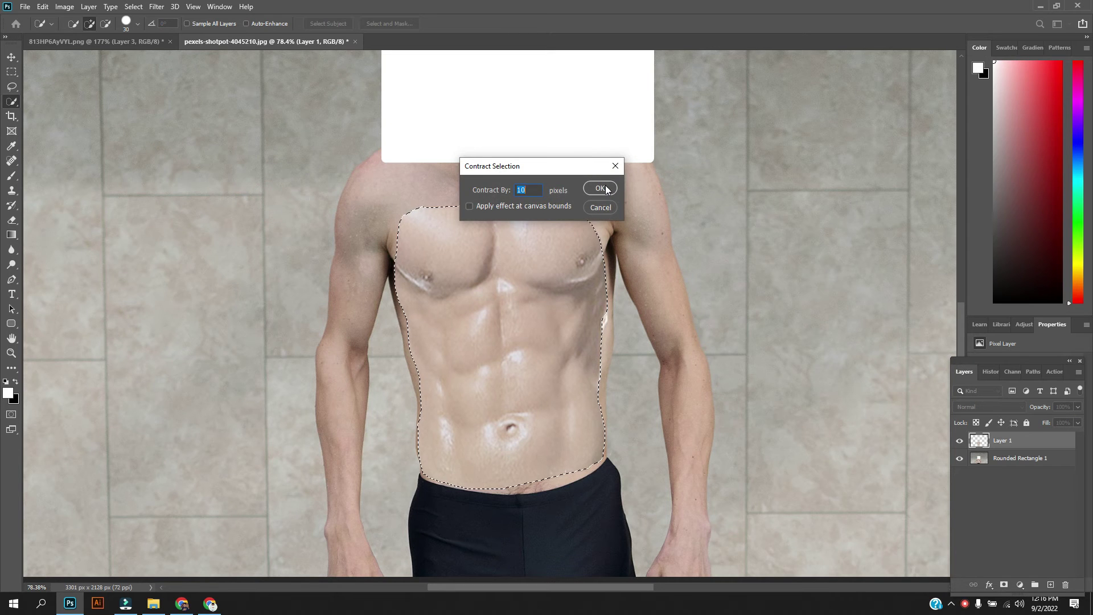
click(605, 187)
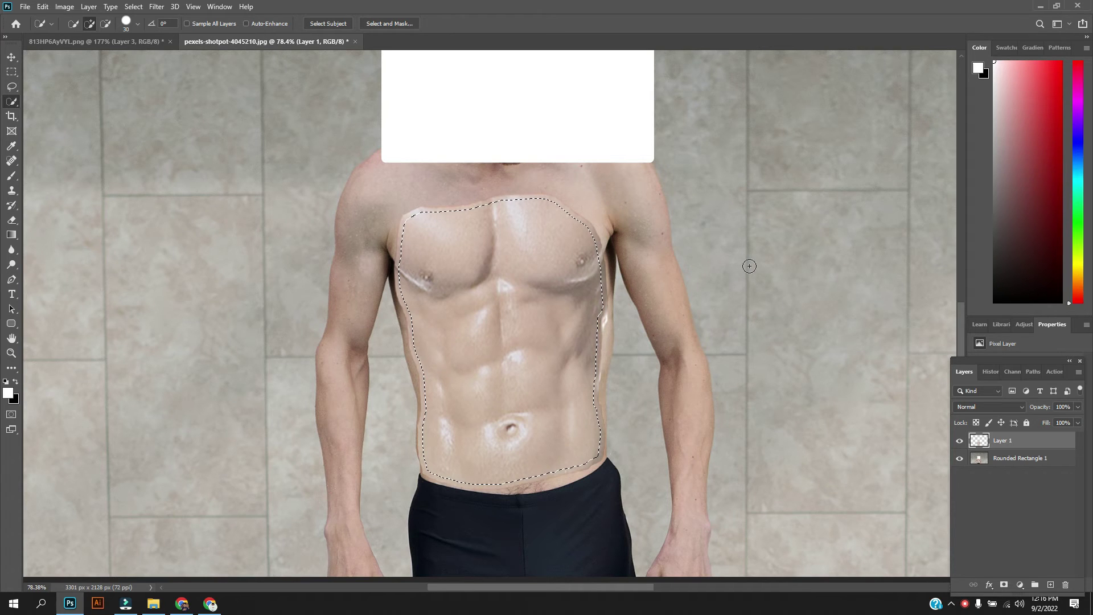
drag(1044, 461, 1051, 585)
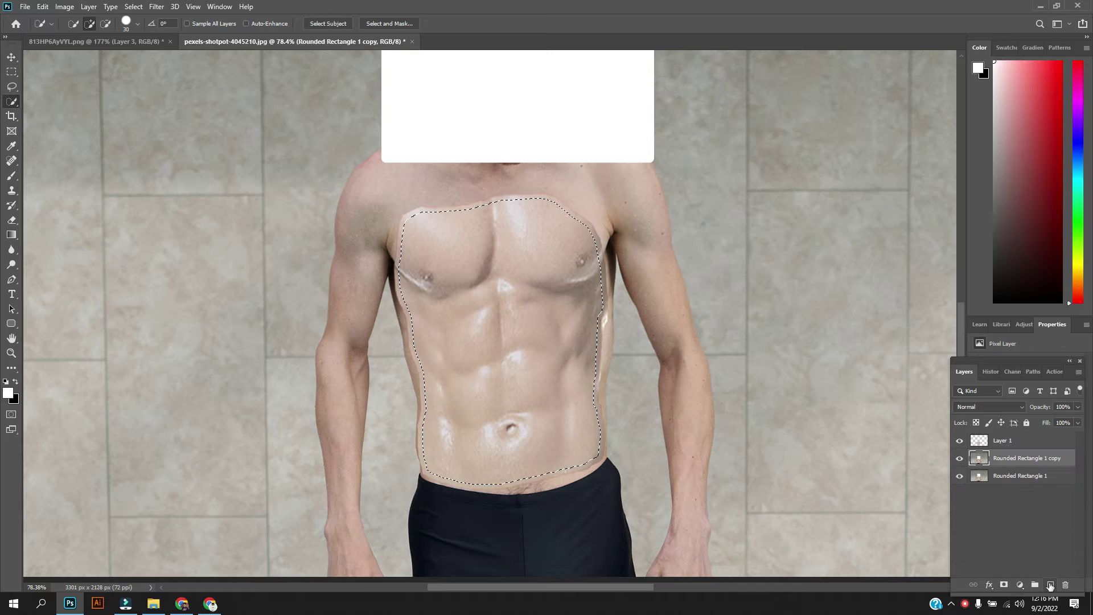
- Auto-Blend Layer 1 and the photo copy using Stack Images
ctrl+click(1030, 441)
click(41, 8)
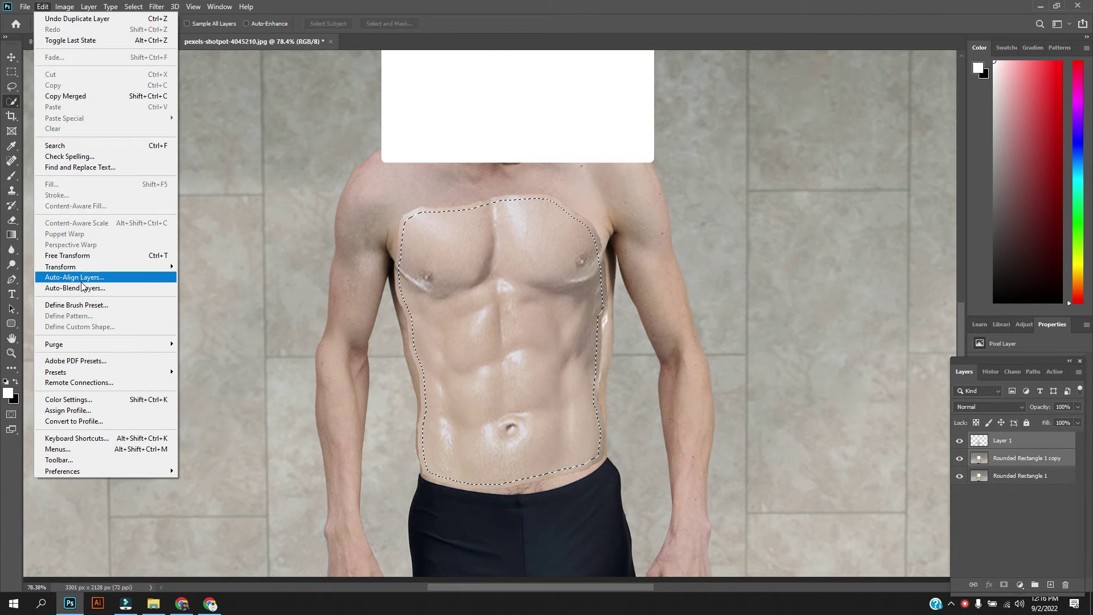
click(85, 288)
click(604, 248)
drag(667, 159, 718, 187)
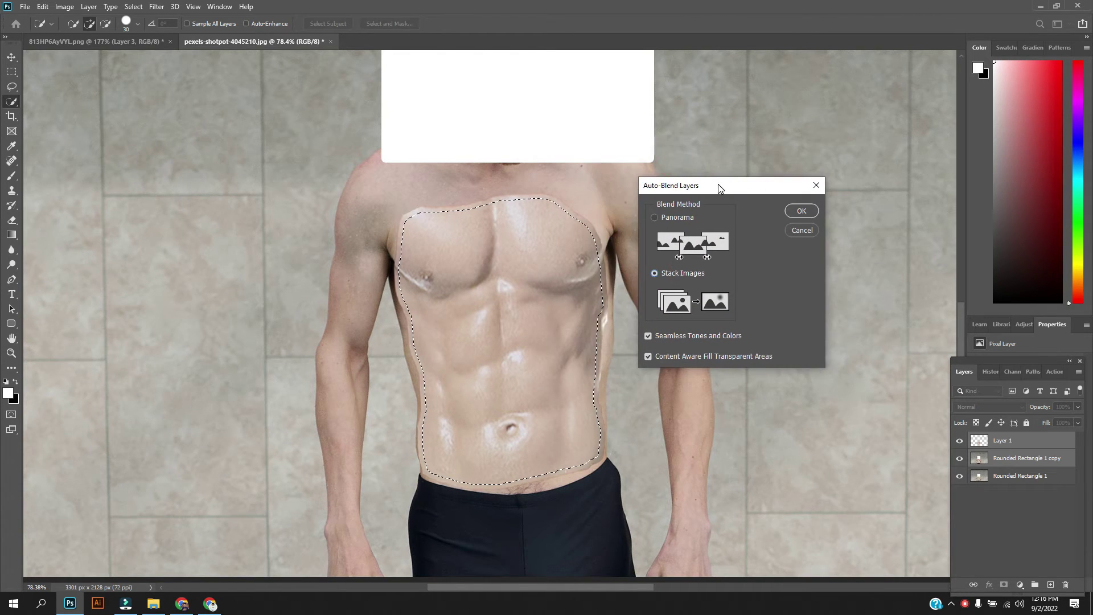
click(802, 212)
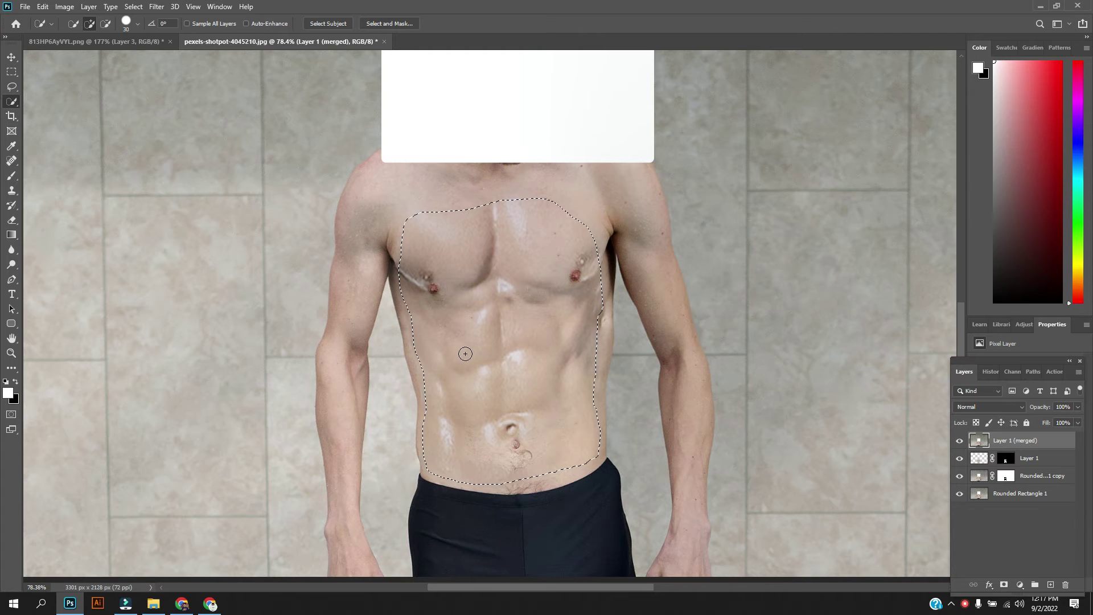
- Inspect the blend by toggling the merged layer's visibility and selecting Layer 1 and the copy
scroll(465, 353, down, 3)
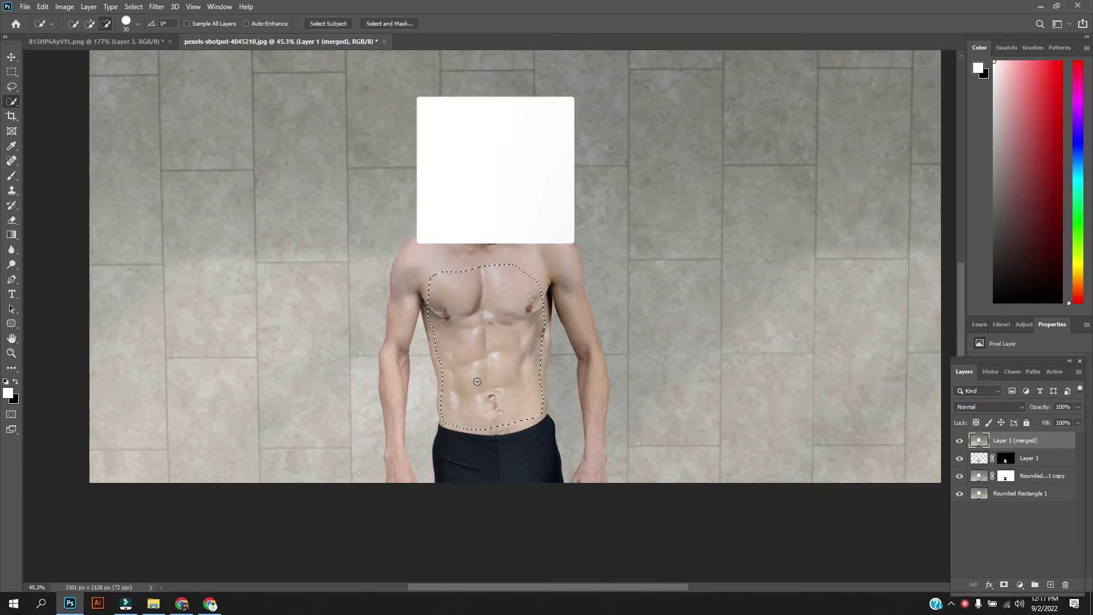
scroll(471, 388, down, 3)
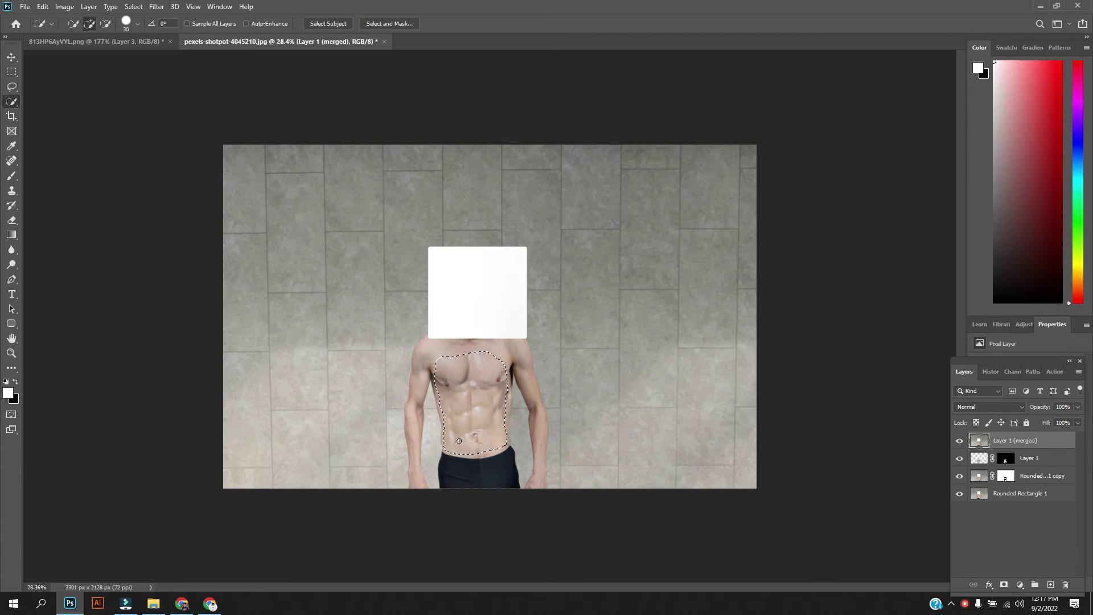
scroll(460, 448, up, 1)
scroll(449, 436, down, 1)
click(12, 57)
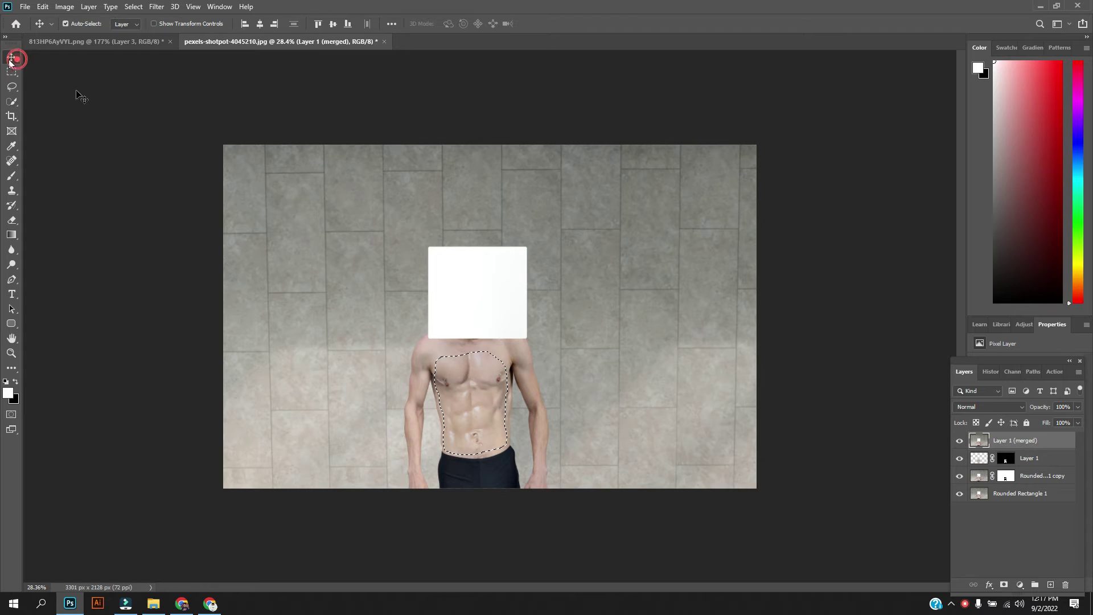
click(959, 441)
click(960, 442)
click(1019, 459)
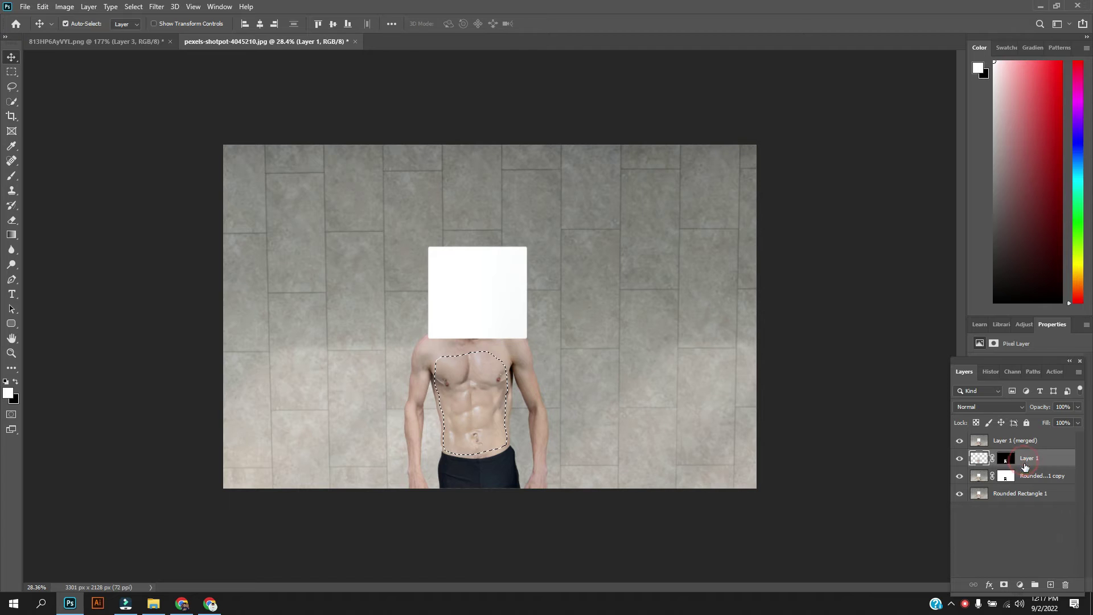
click(1029, 478)
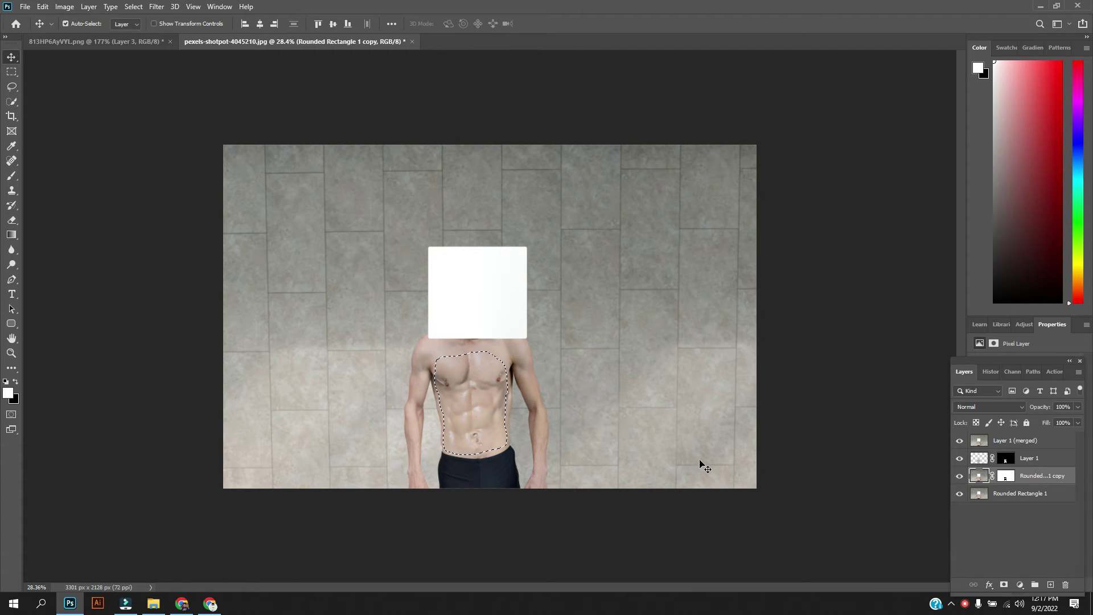
scroll(463, 463, up, 3)
scroll(464, 403, up, 2)
scroll(454, 500, up, 3)
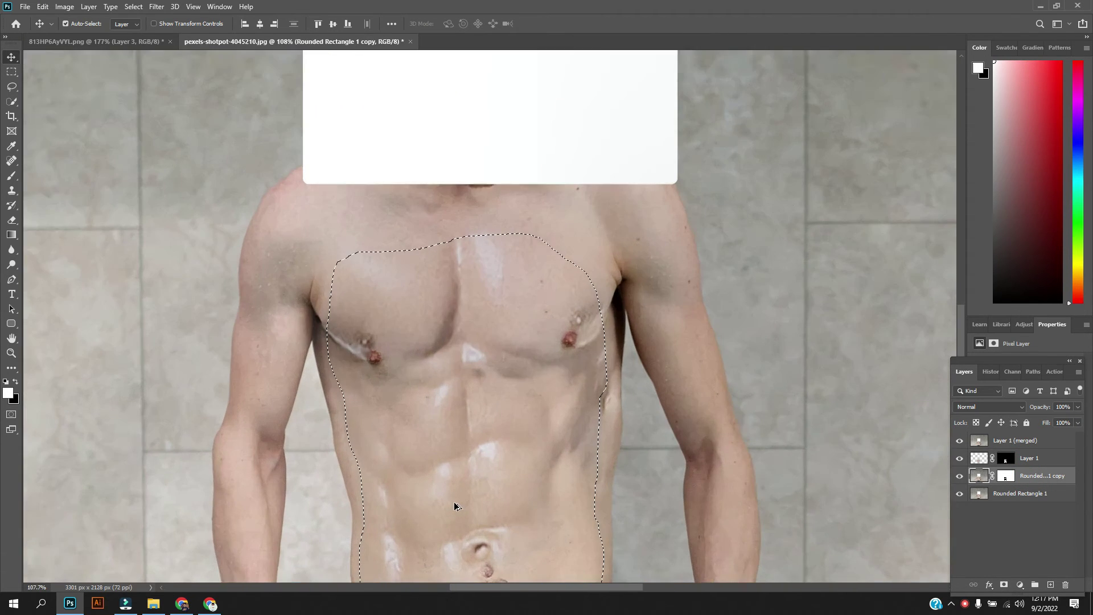
scroll(455, 506, up, 2)
scroll(454, 506, down, 3)
scroll(454, 506, down, 2)
scroll(532, 531, down, 1)
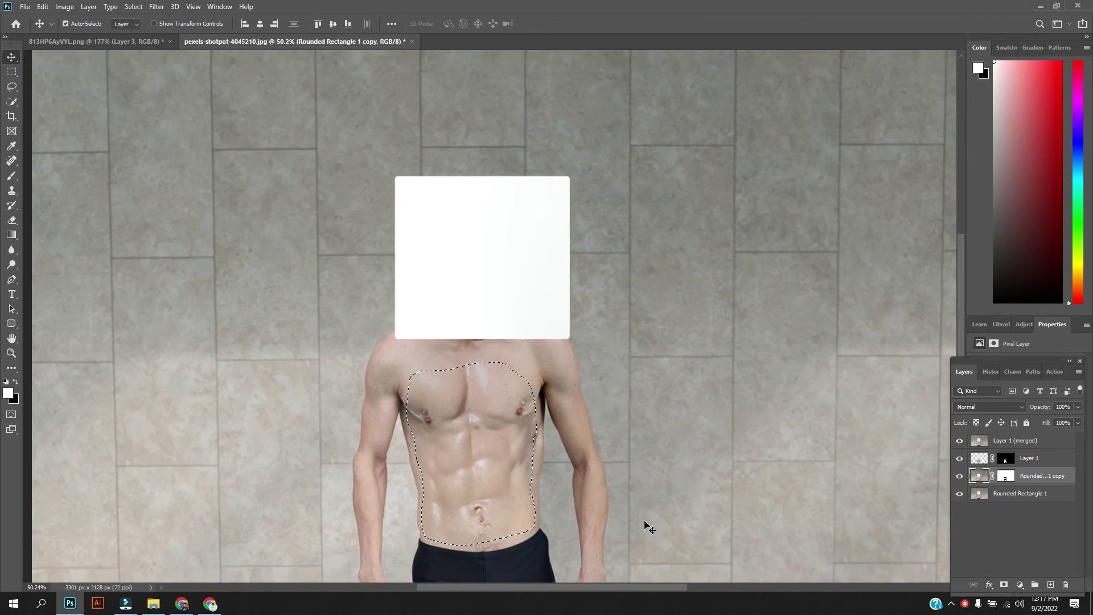
scroll(648, 527, down, 2)
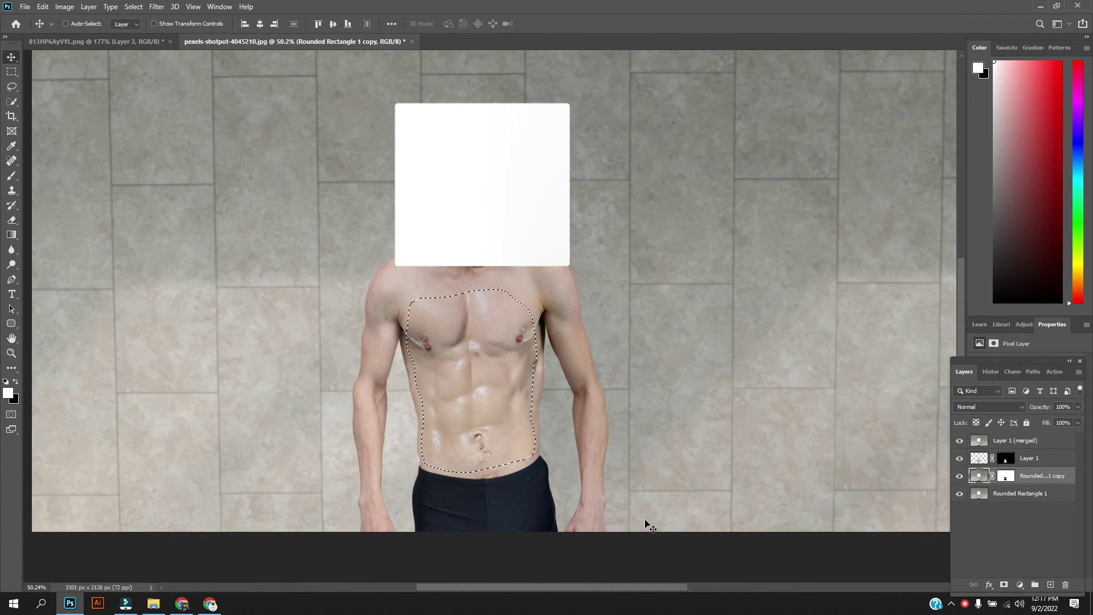
- Undo the auto-blend and colour match, then deselect the torso area
key(ctrl+z)
key(ctrl+z)
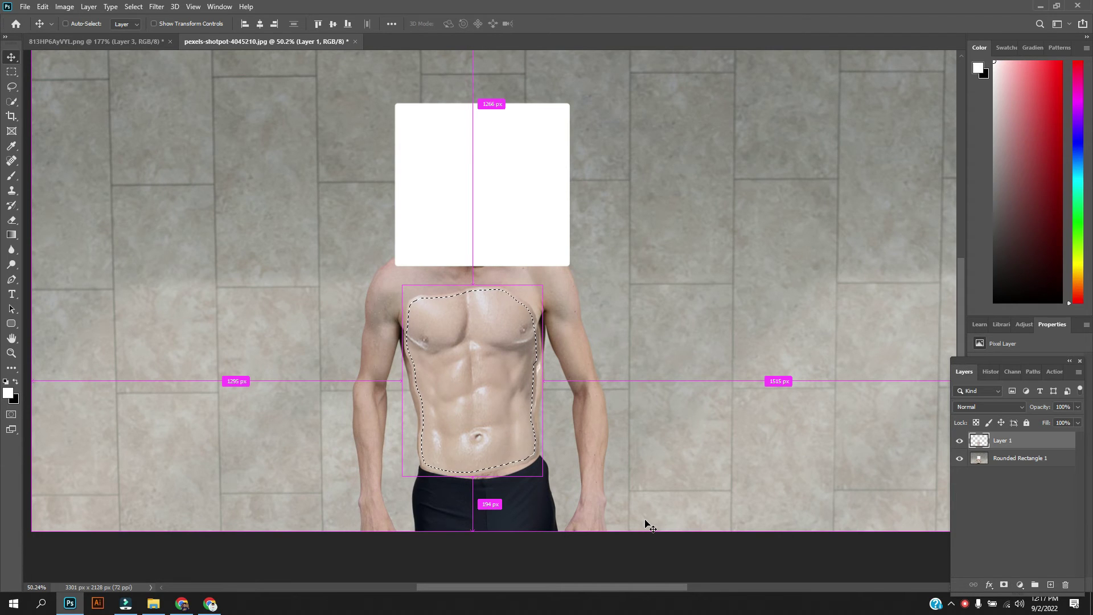
key(ctrl+z)
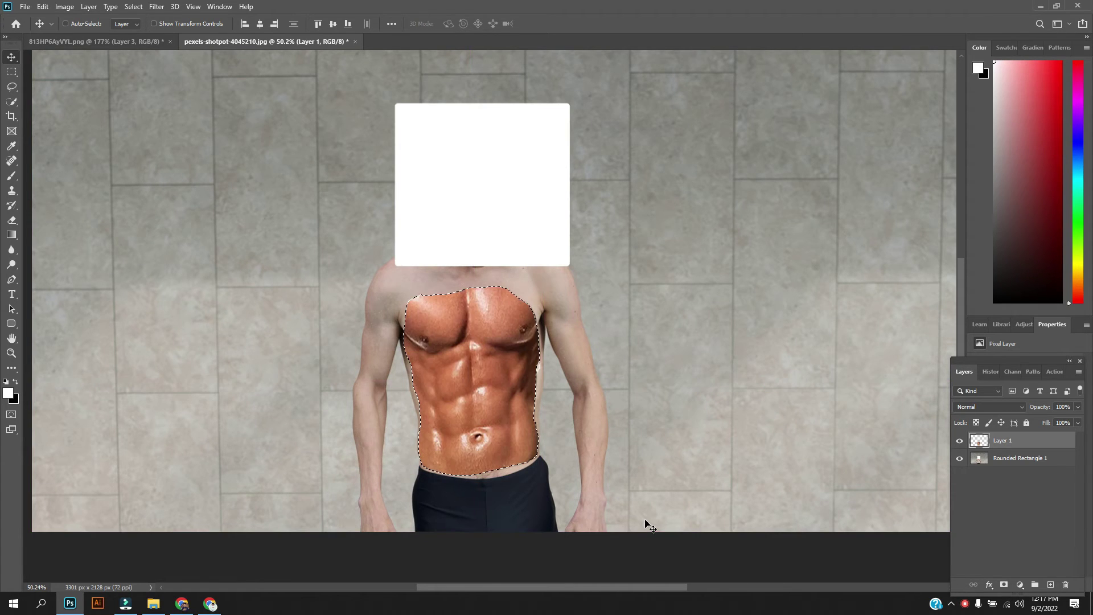
key(ctrl)
key(ctrl+d)
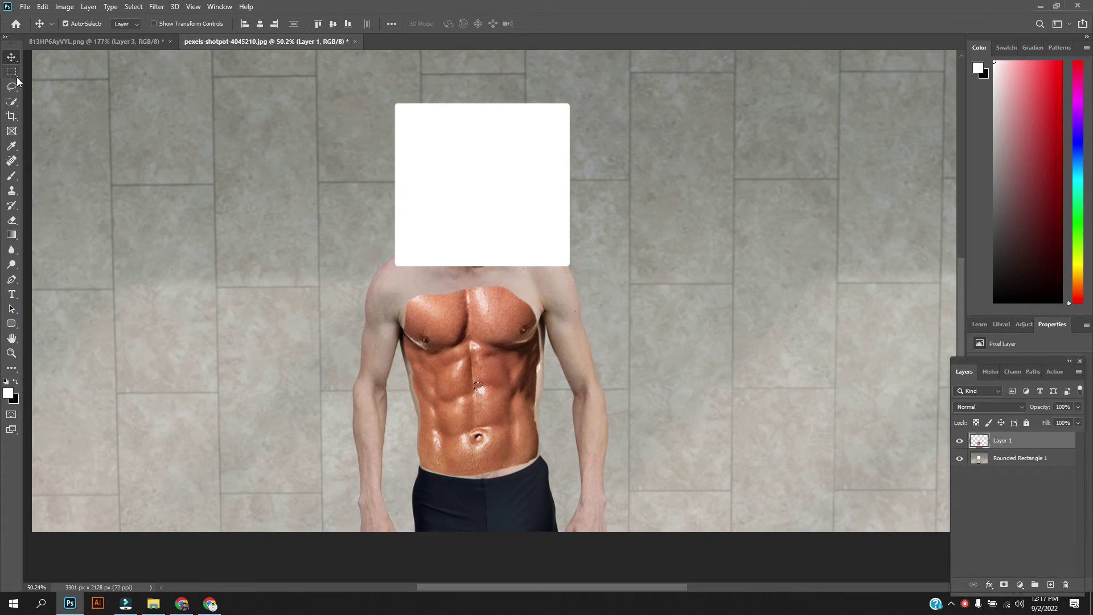
key(ctrl)
key(ctrl)
- Set Layer 1's fill to 73%
click(1078, 423)
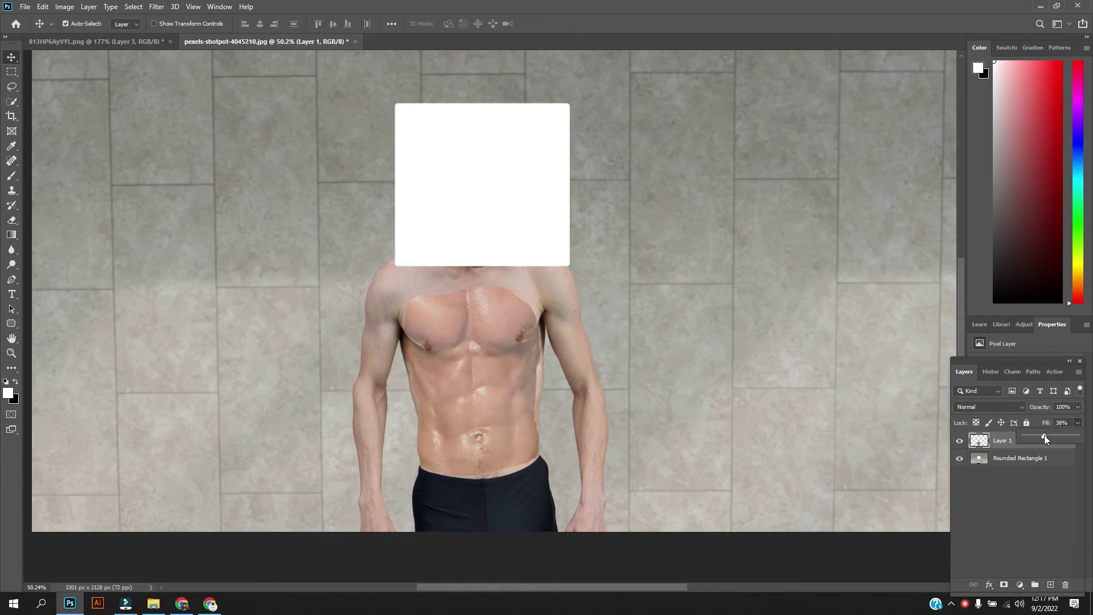
drag(1057, 435, 1062, 436)
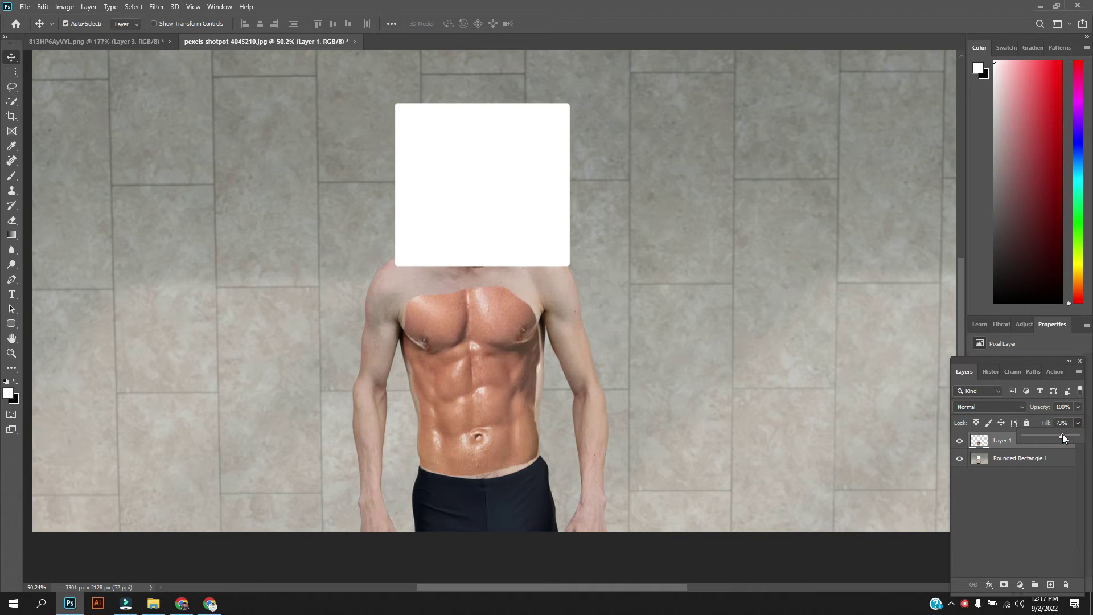
scroll(477, 431, down, 1)
scroll(477, 432, down, 1)
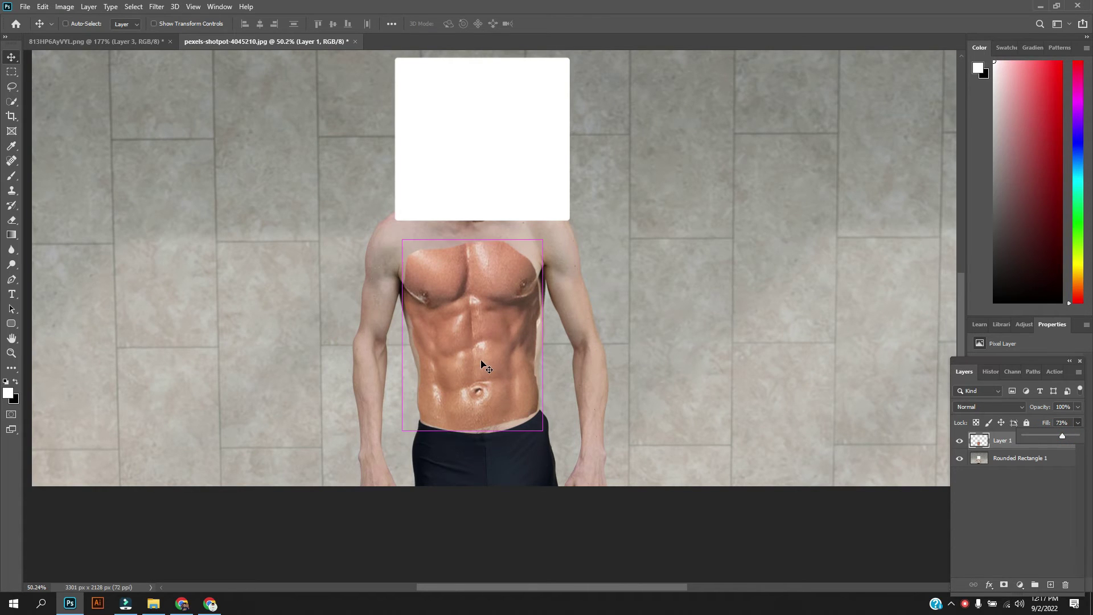
- Skew the abs layer, adjusting its top-right and top-left corners onto the chest
key(ctrl+t)
right_click(485, 319)
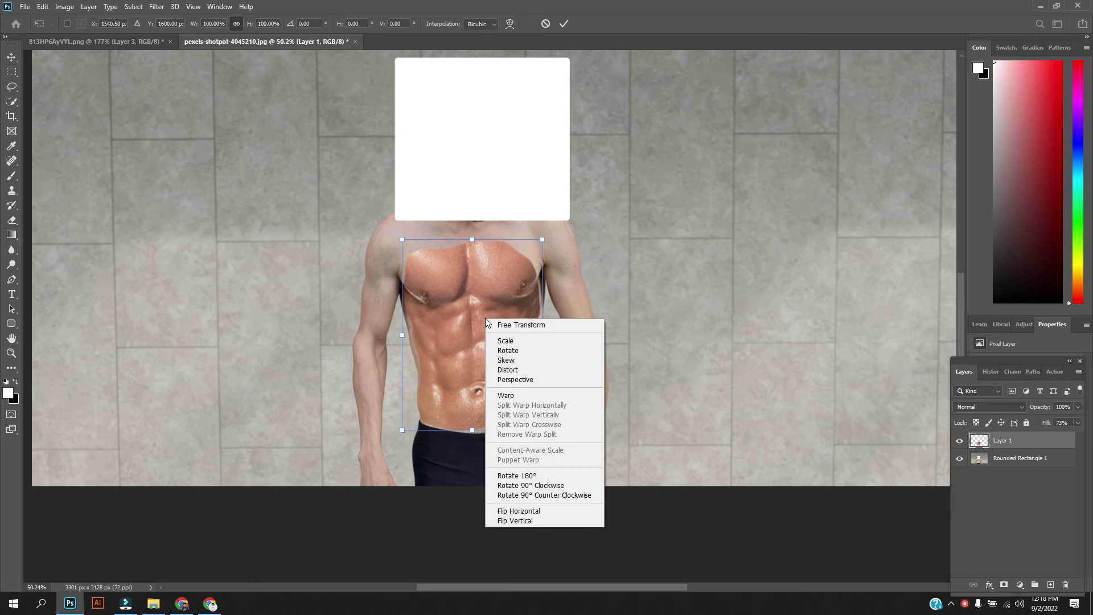
click(518, 365)
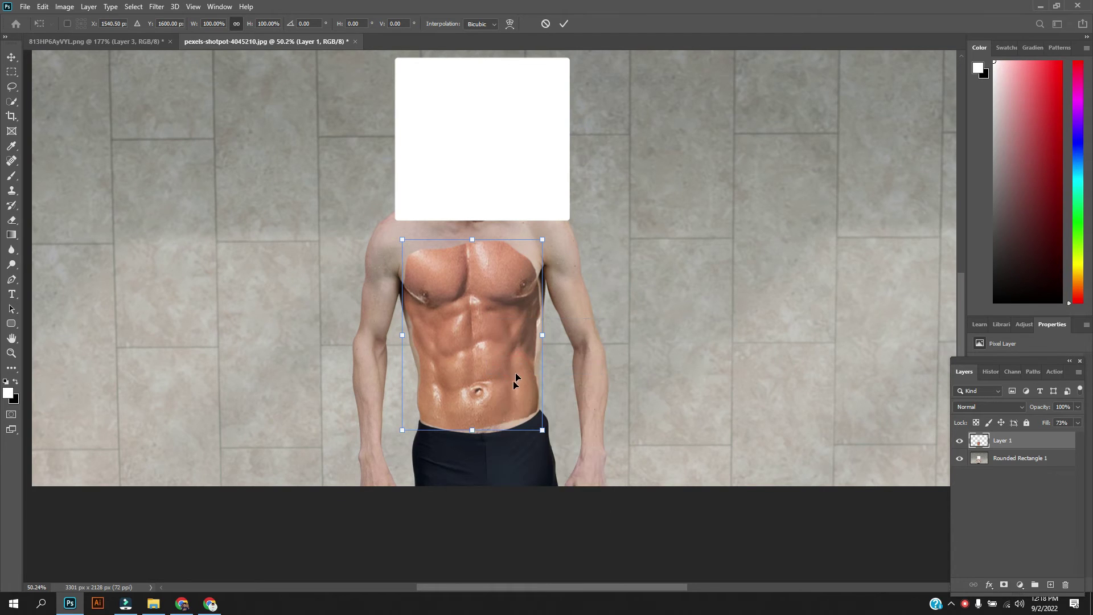
scroll(527, 370, up, 1)
drag(542, 275, 534, 296)
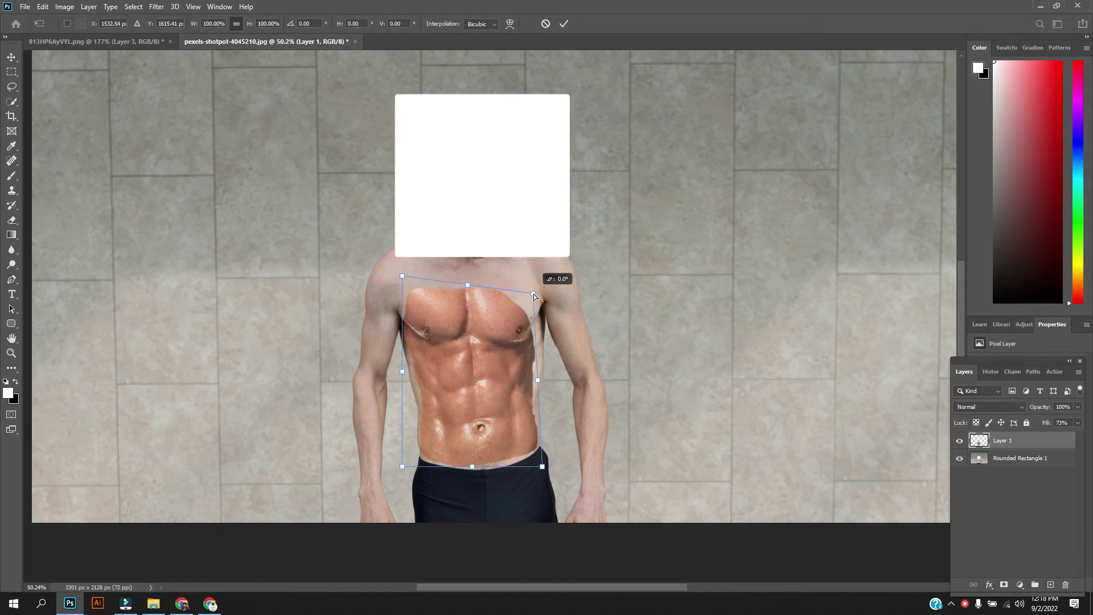
drag(402, 277, 406, 292)
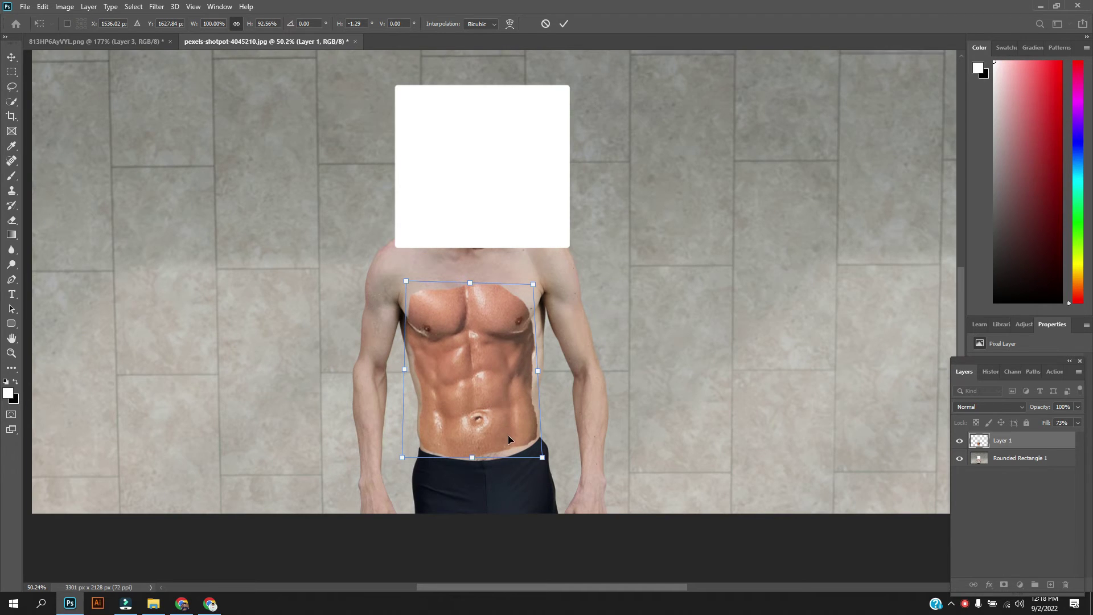
scroll(507, 433, down, 3)
- Set the abs fill to 42%, stretch them to the waistband, level the top, and apply
click(1077, 425)
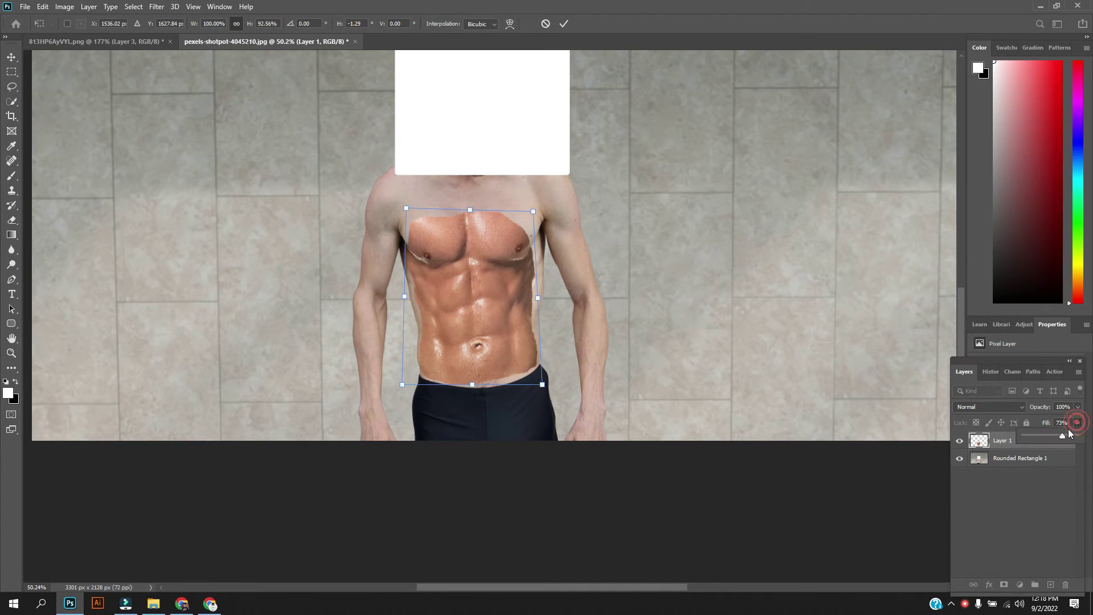
drag(1062, 435, 1046, 436)
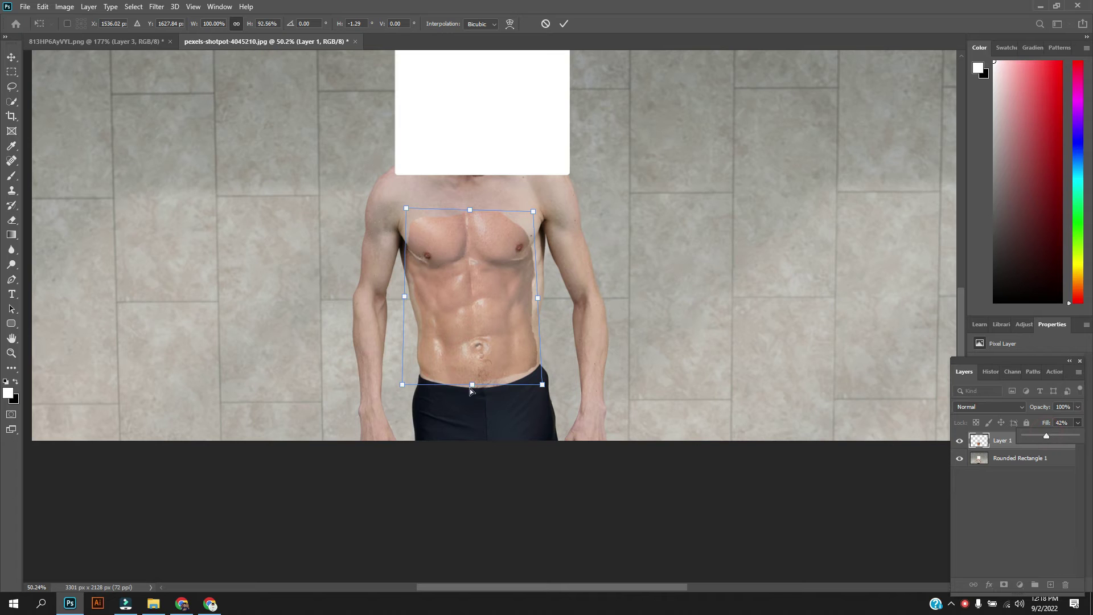
drag(473, 388, 477, 397)
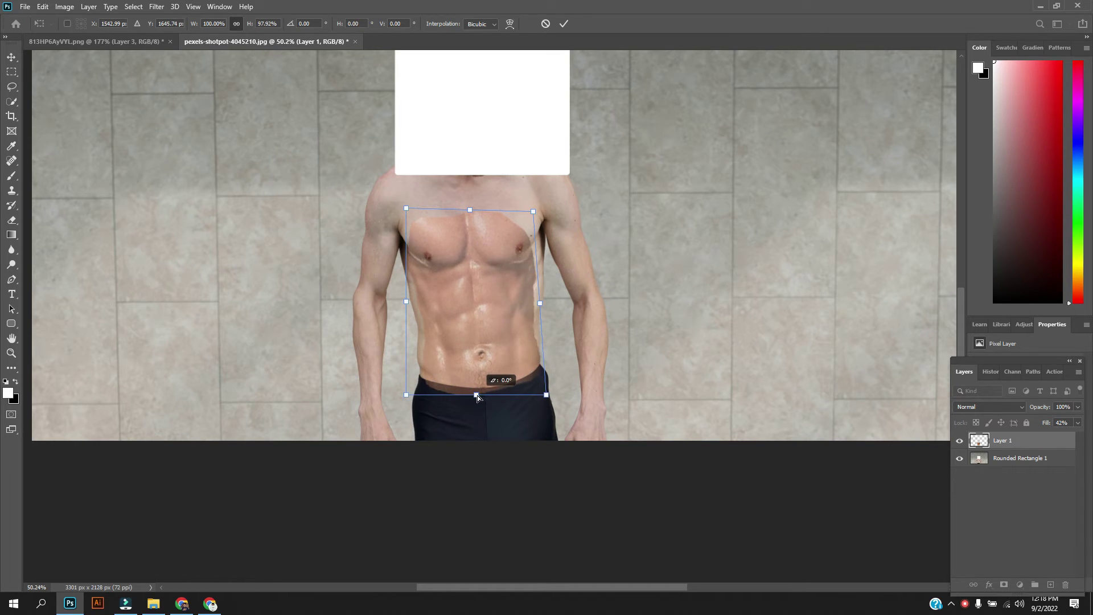
drag(532, 213, 533, 208)
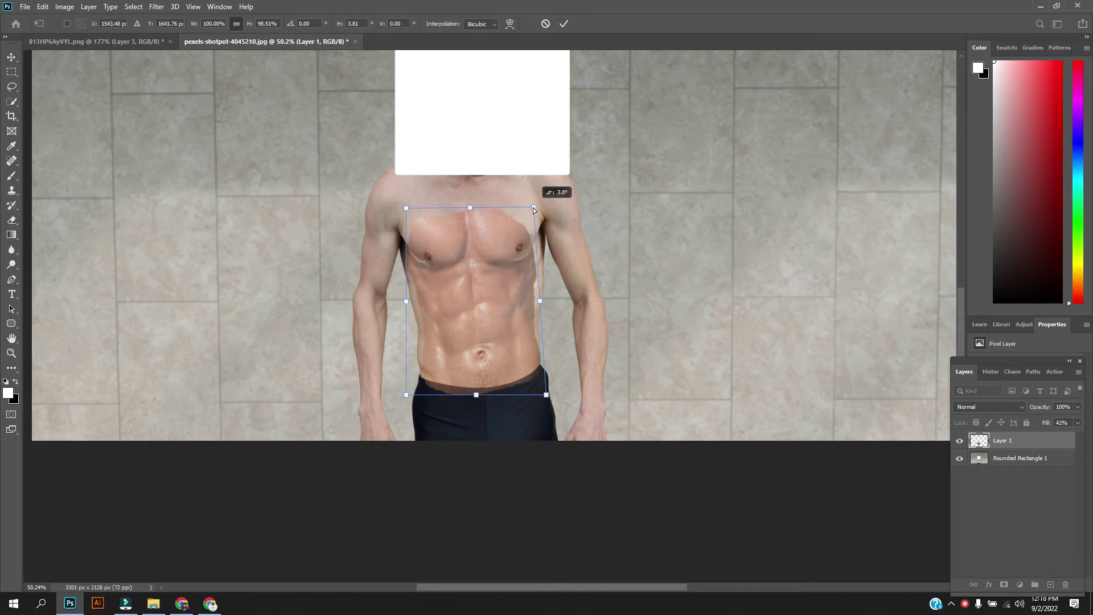
drag(406, 208, 407, 209)
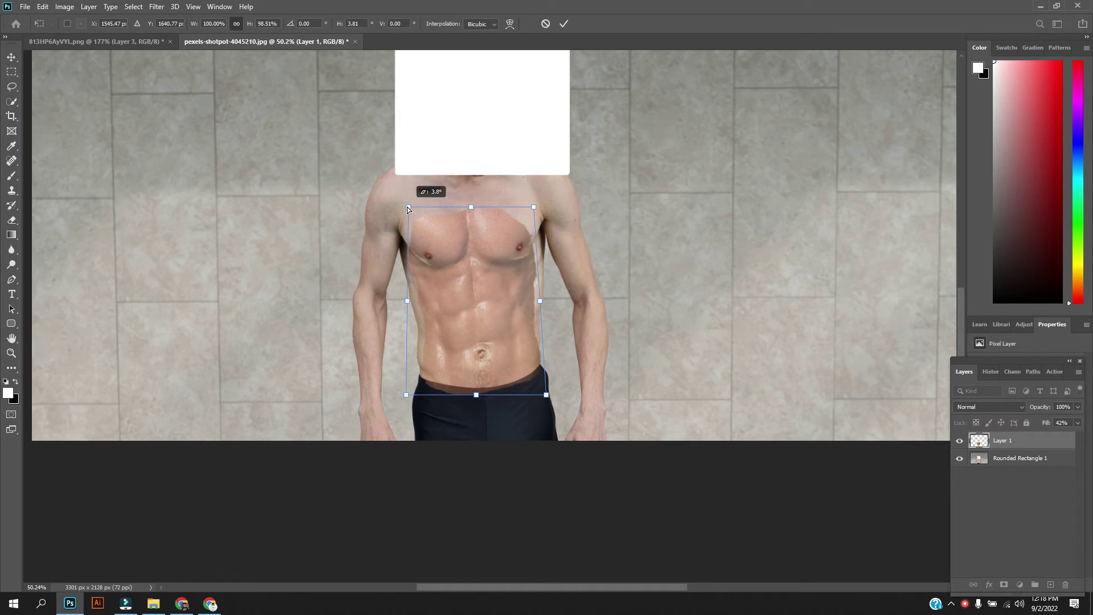
click(13, 57)
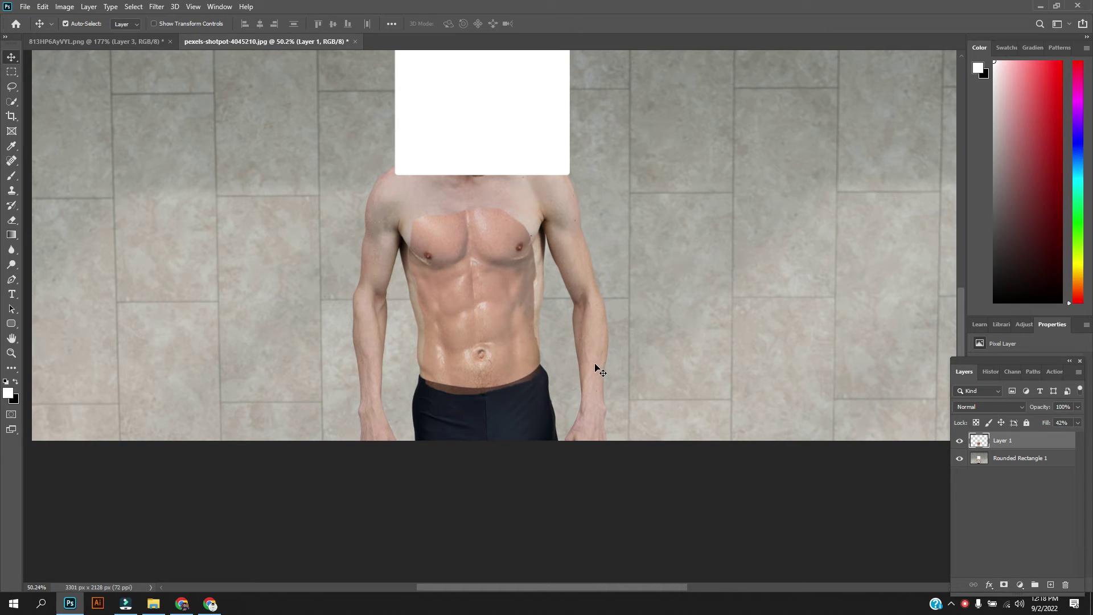
- Restore Layer 1's fill to 100% and erase the abs edge over the black waistband
click(1078, 423)
scroll(501, 402, down, 2)
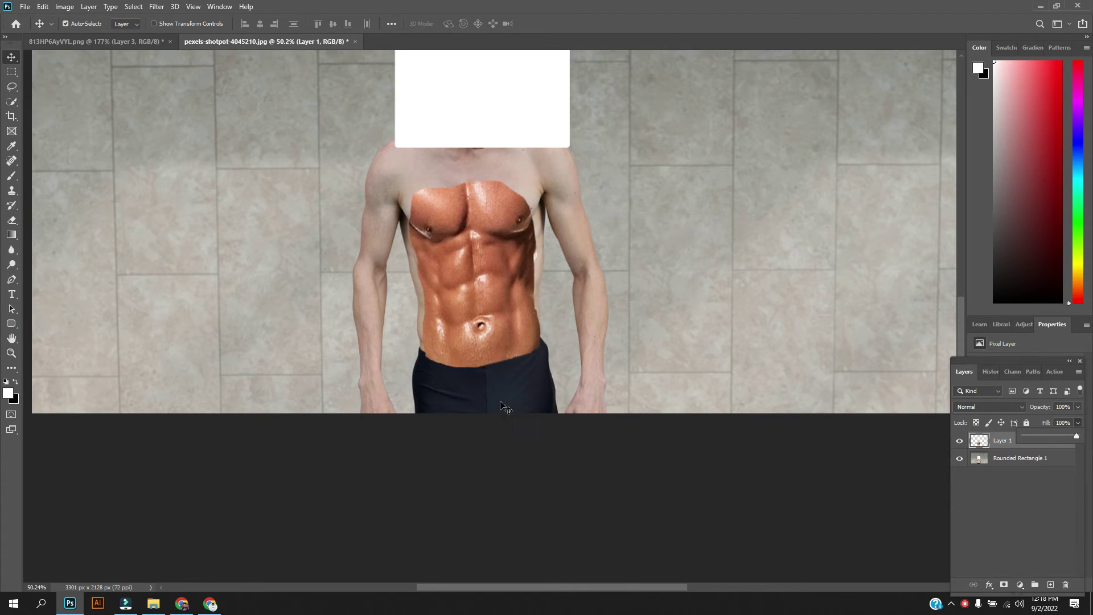
click(12, 220)
drag(544, 312, 489, 331)
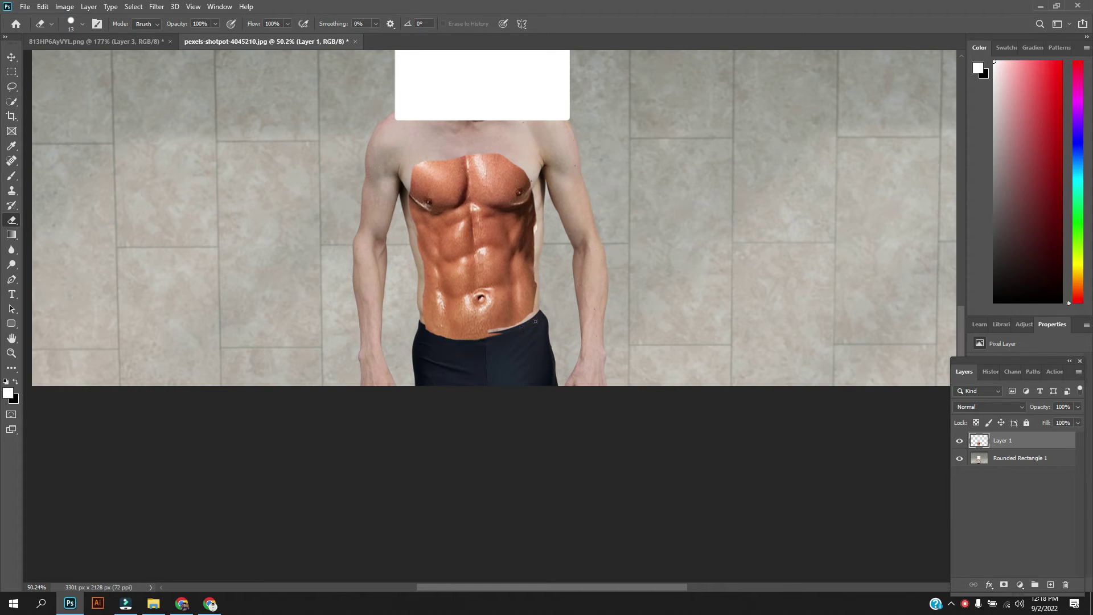
mouse_move(489, 333)
mouse_down()
mouse_move(422, 325)
mouse_move(496, 335)
mouse_move(417, 335)
mouse_up()
click(14, 57)
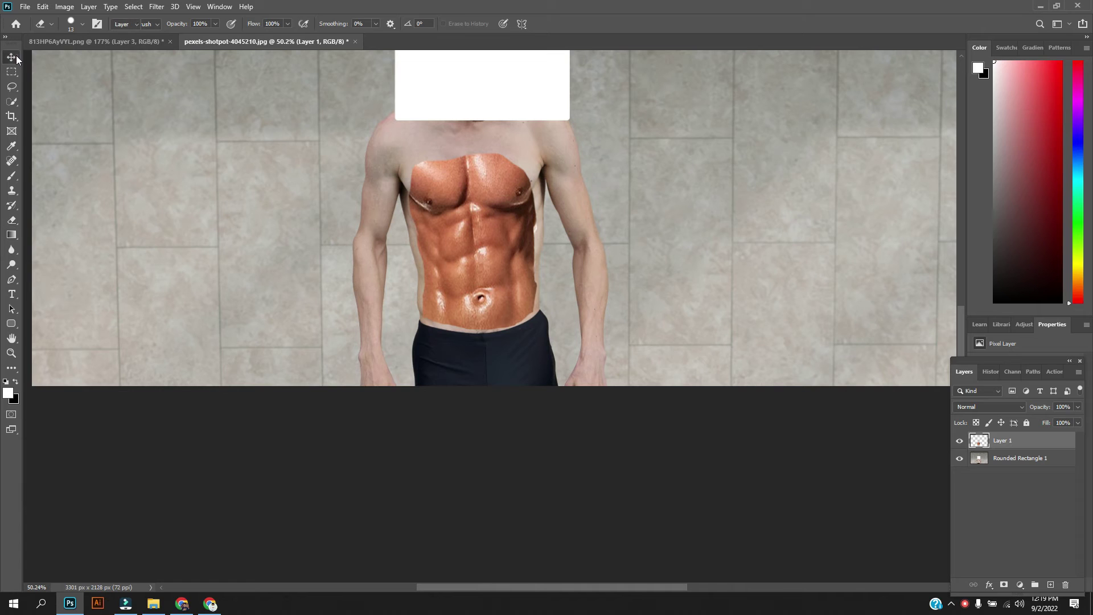
- Select the pasted abs area with the Quick Selection tool
click(14, 102)
right_click(14, 102)
click(46, 111)
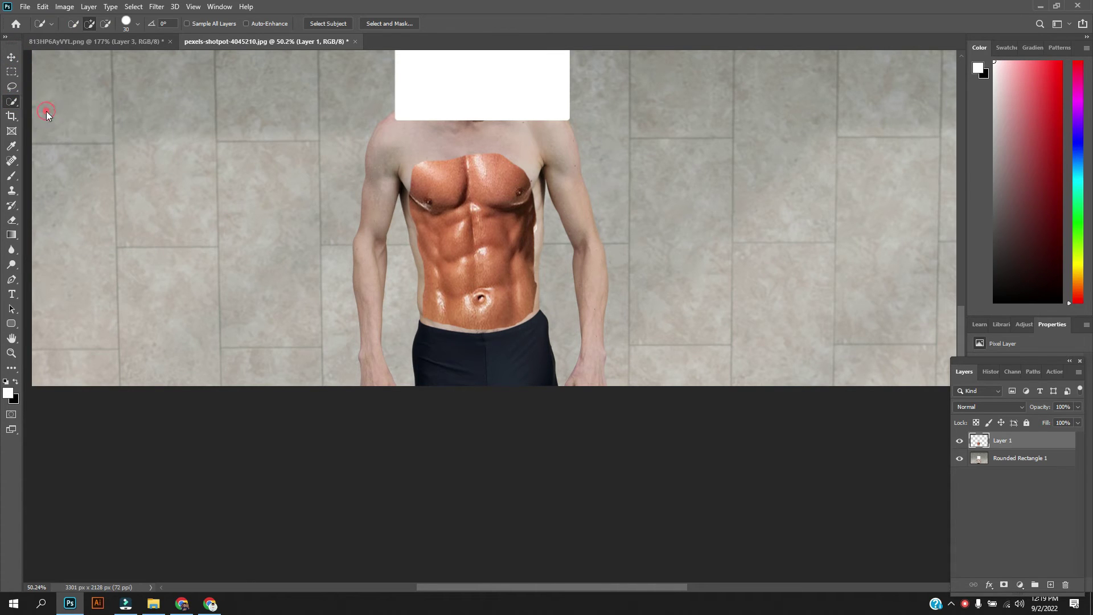
drag(478, 193, 473, 264)
- Match the abs' colour to the body photo using Rounded Rectangle 1 as source layer
click(73, 7)
mouse_move(82, 36)
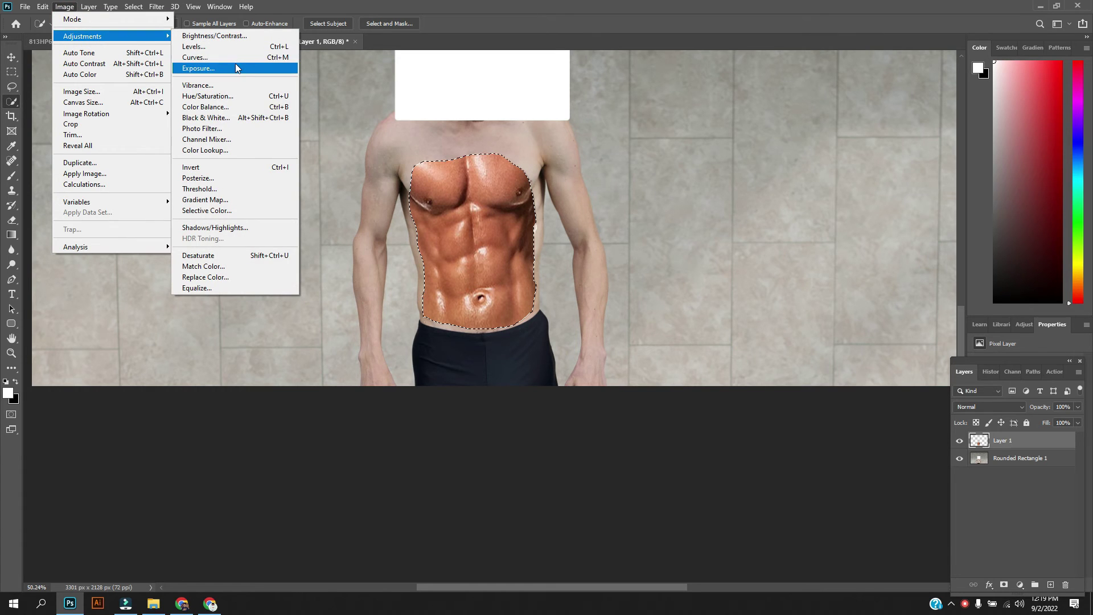
click(236, 272)
click(649, 381)
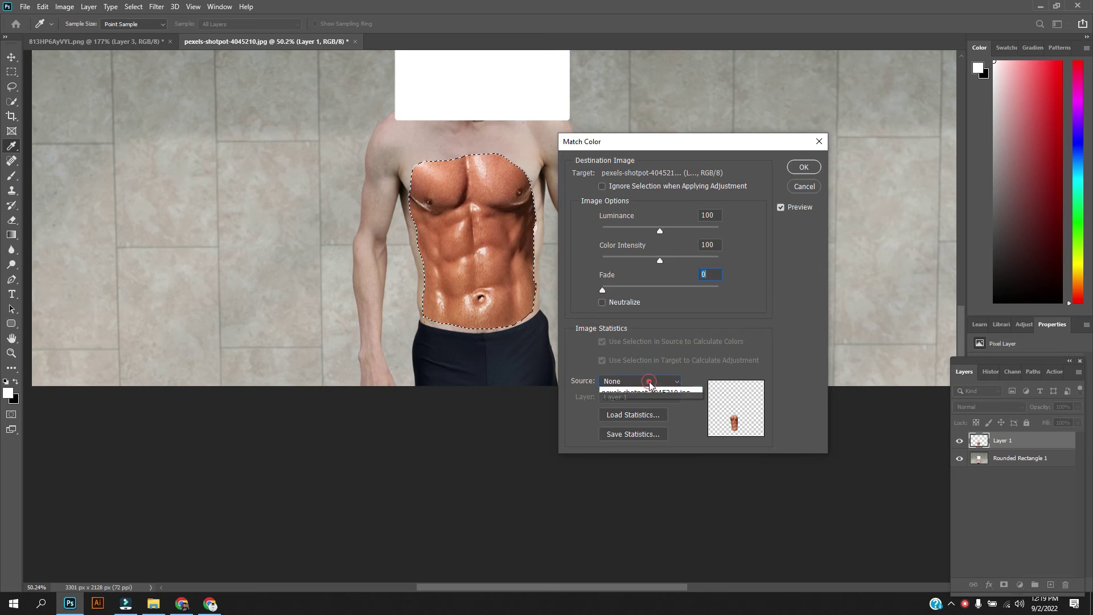
click(652, 415)
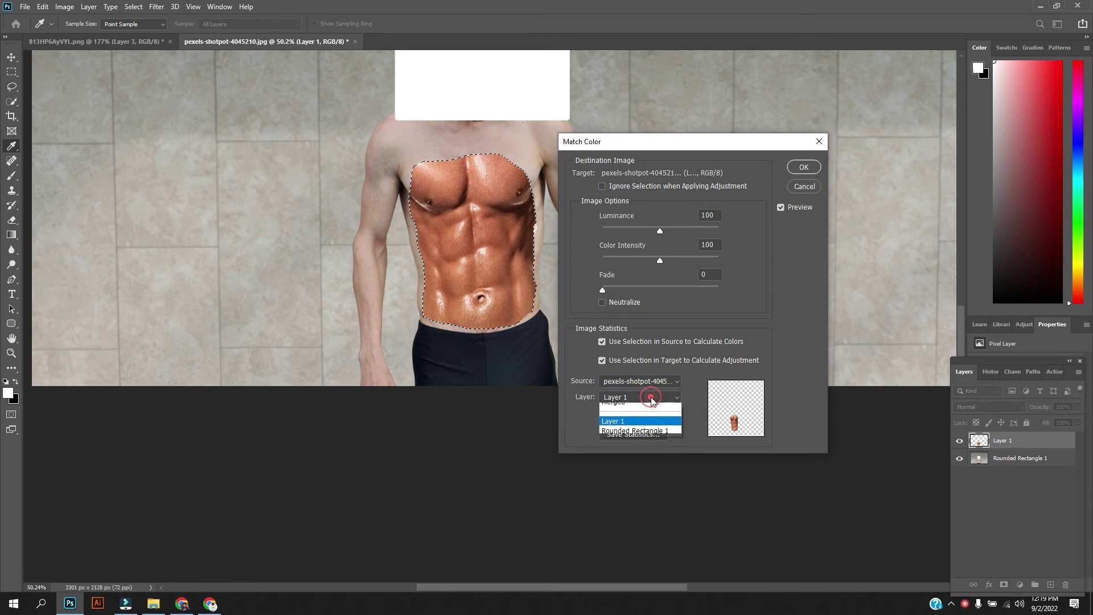
click(642, 436)
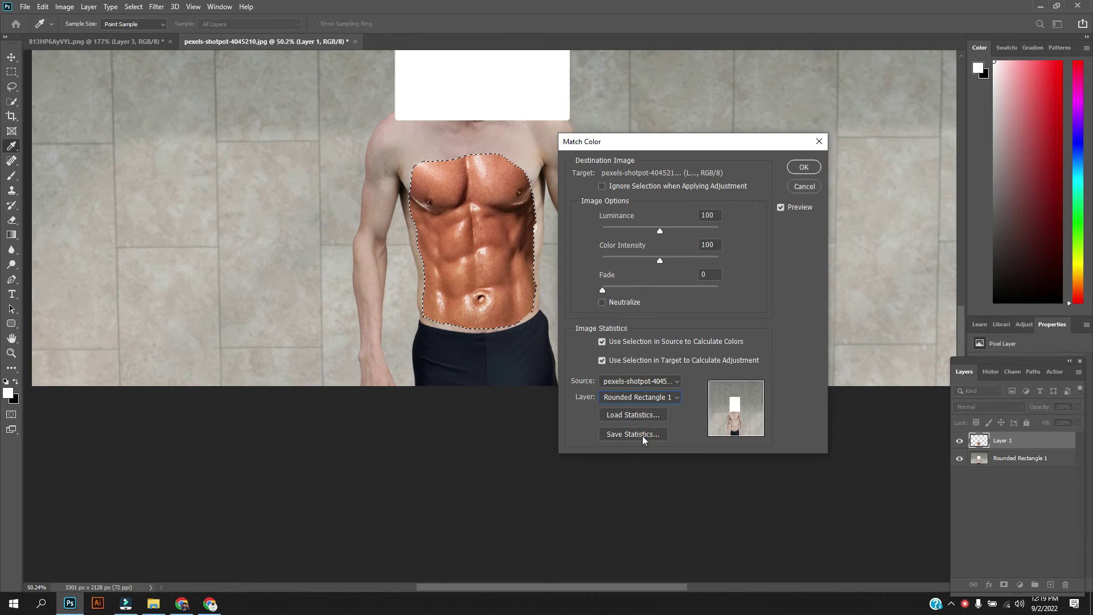
click(802, 168)
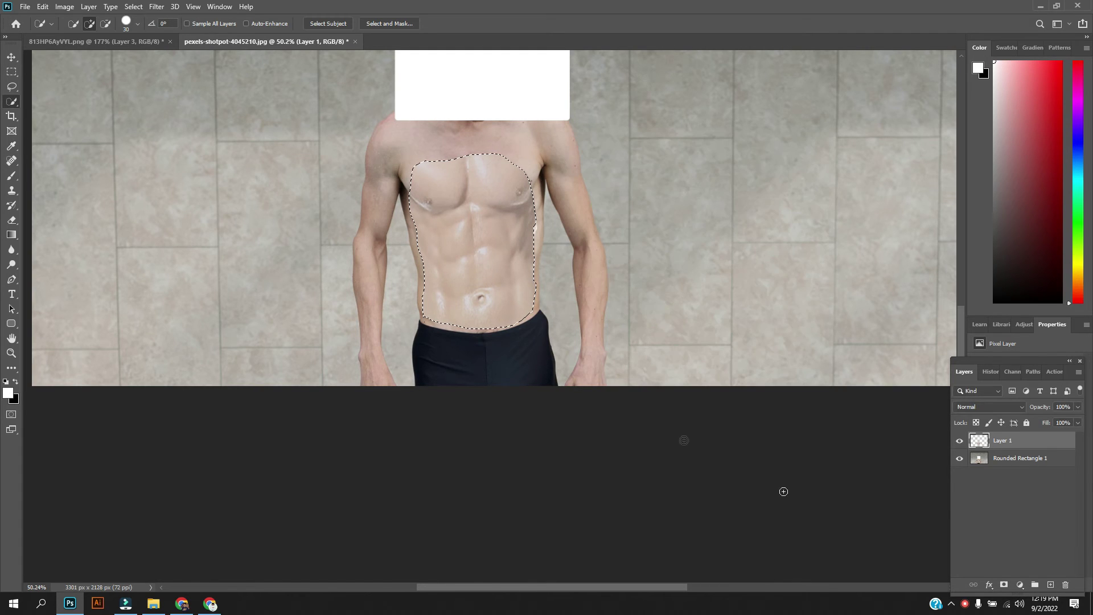
- Duplicate the Rounded Rectangle 1 layer and select the copy together with Layer 1
mouse_move(1041, 460)
mouse_down()
mouse_move(1032, 547)
mouse_move(1051, 584)
mouse_up()
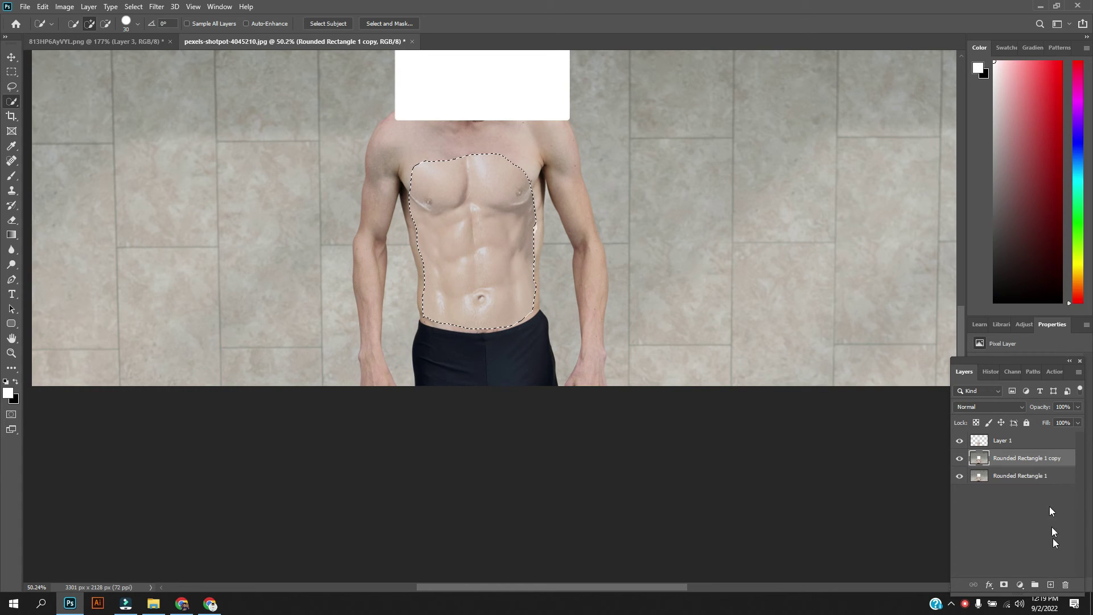
shift+click(1027, 442)
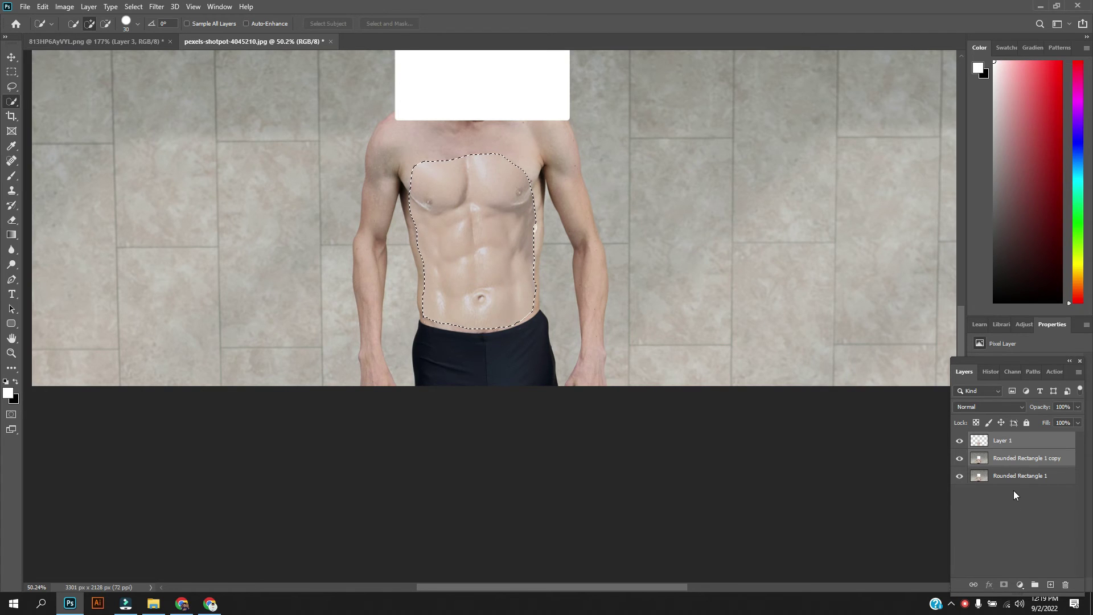
click(24, 7)
mouse_move(43, 271)
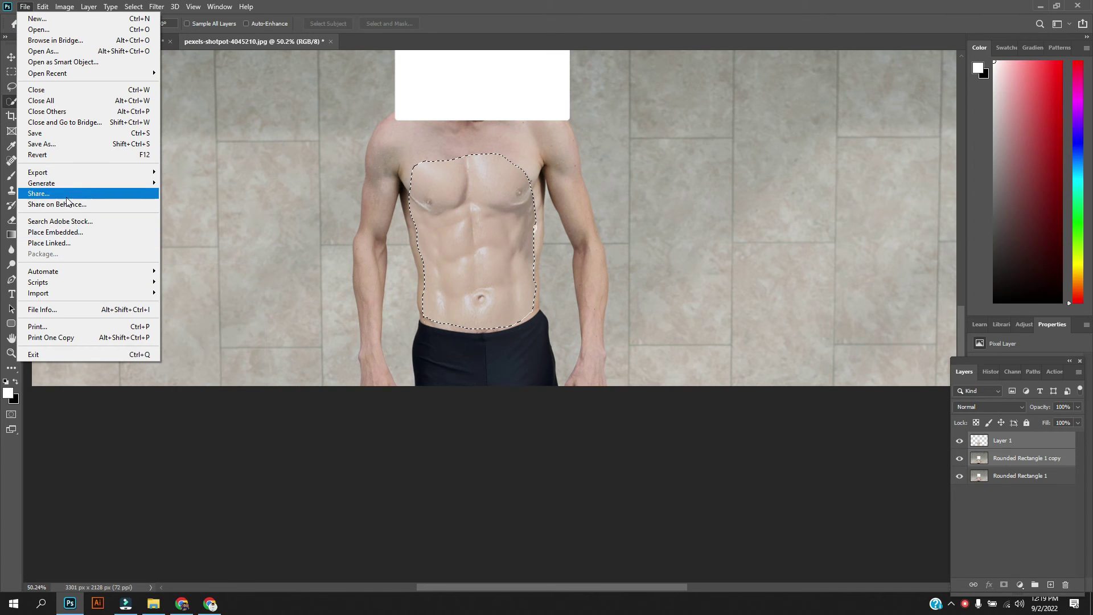
click(25, 7)
key(v)
- Auto-blend the selected layers with Stack Images into a new Layer 1 (merged)
click(41, 7)
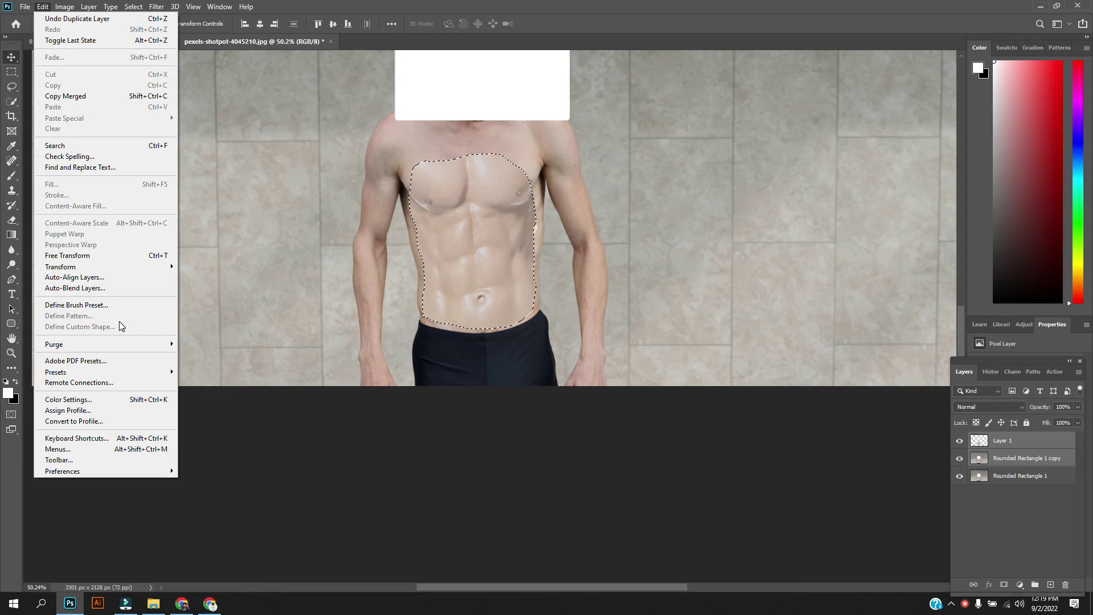
click(114, 288)
click(654, 274)
click(799, 212)
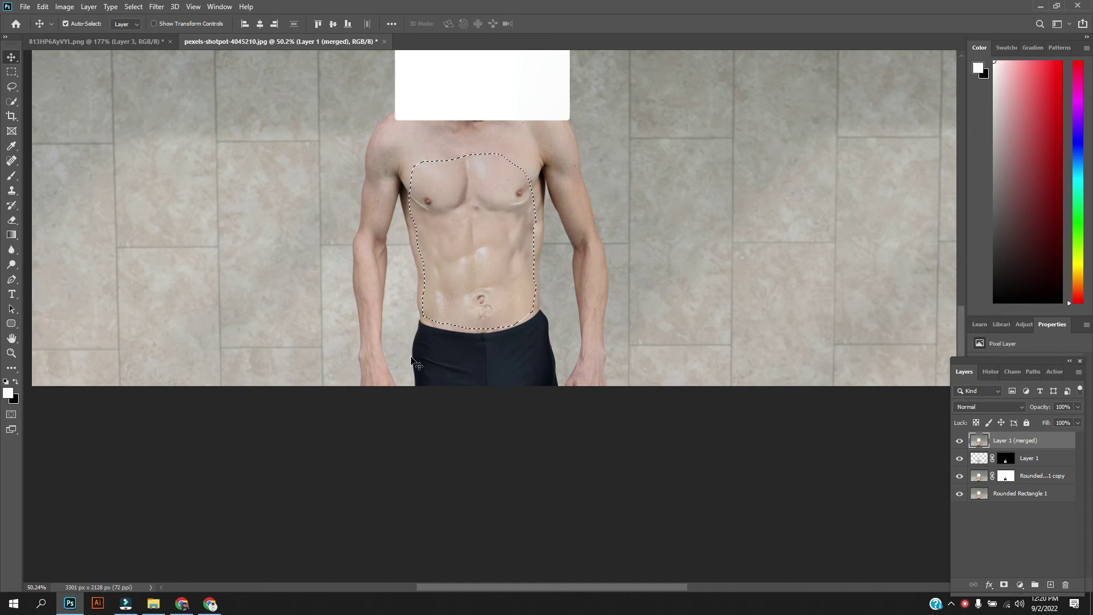
- Clear the selection and merge the blended layers into a single Layer 1 (merged)
key(ctrl+d)
click(11, 57)
key(ctrl)
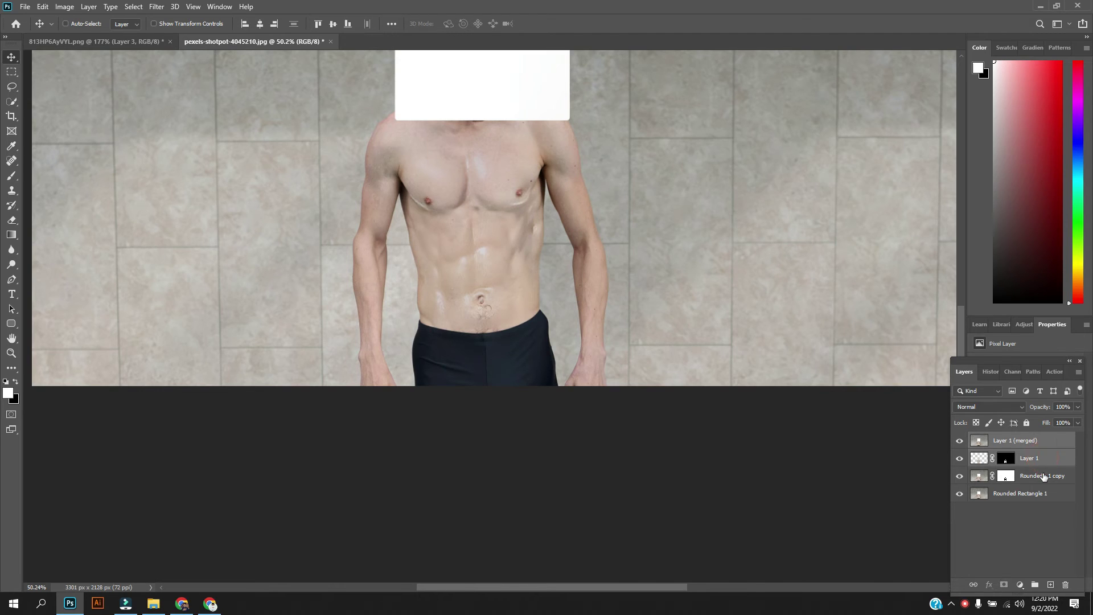
shift+click(1043, 459)
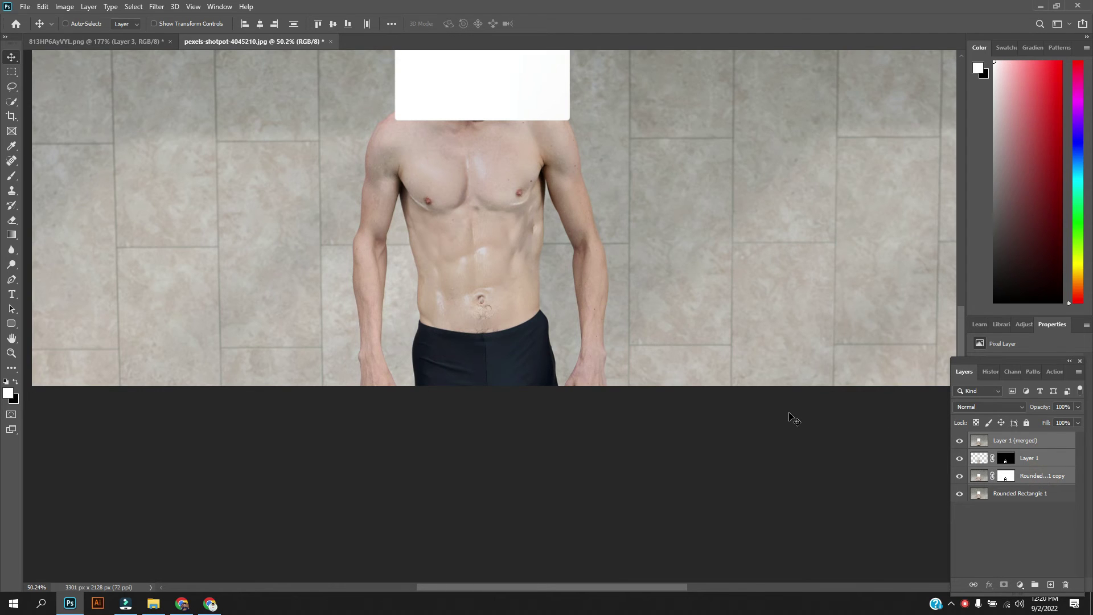
key(ctrl+e)
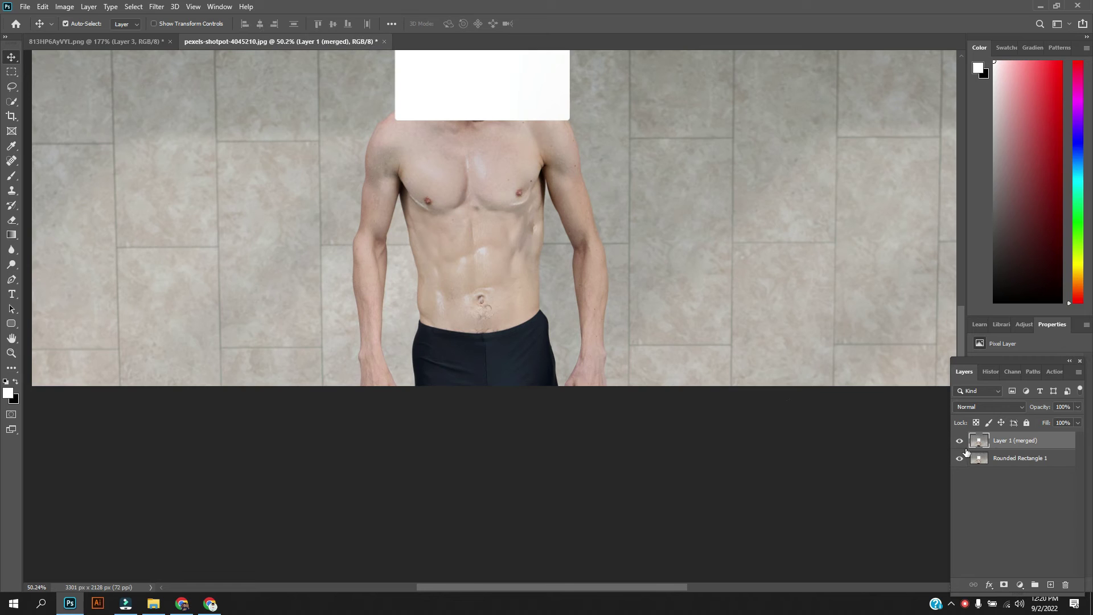
- Toggle the merged layer's visibility to compare, leaving it hidden to show the original torso
click(960, 440)
click(960, 440)
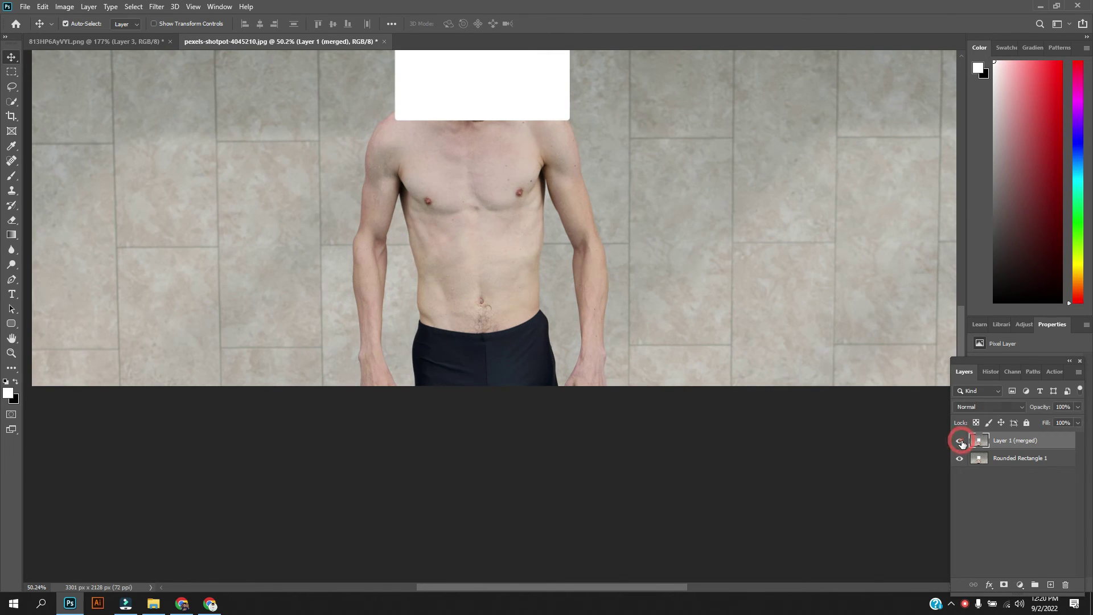
click(960, 441)
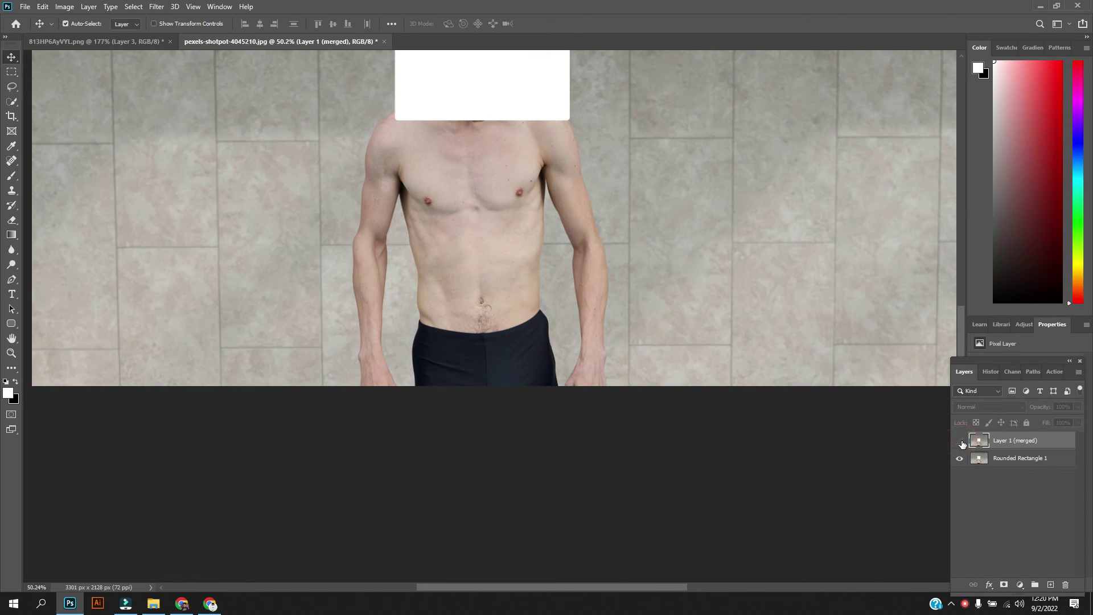